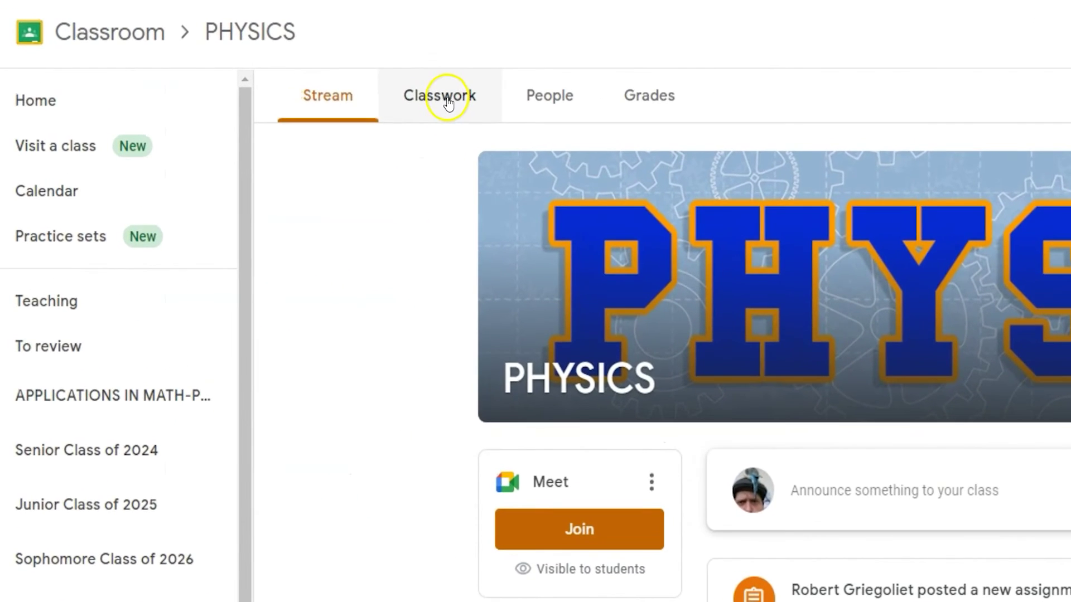
Create a new assignment titled 'Today's Video Lesson' with instructions 'Hey kids! Watch this video!'
{"action": "left_click", "coordinate": [268, 63]}
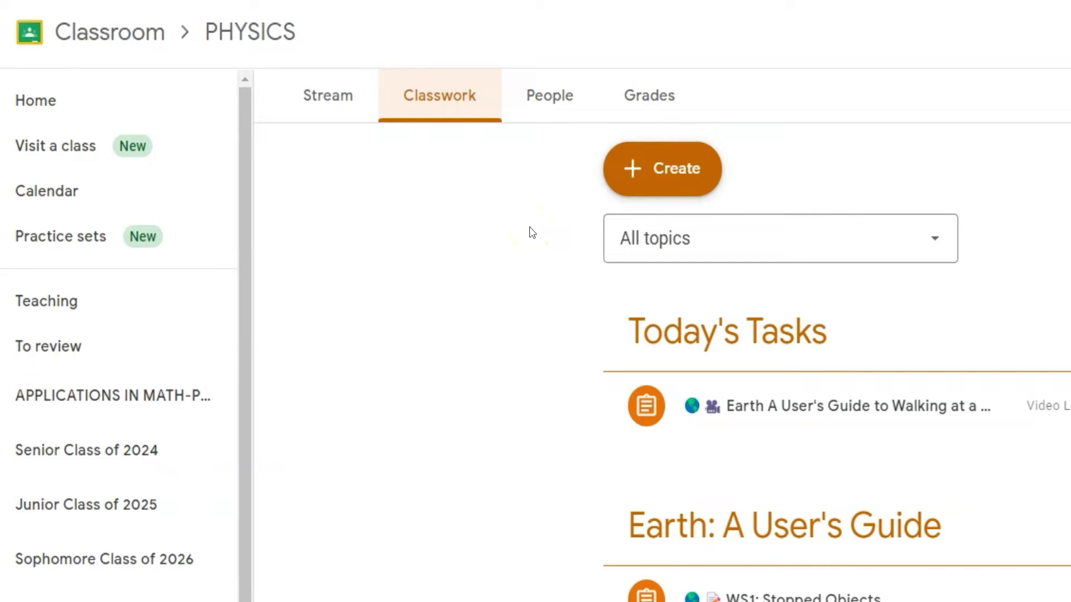
{"action": "left_click", "coordinate": [677, 169]}
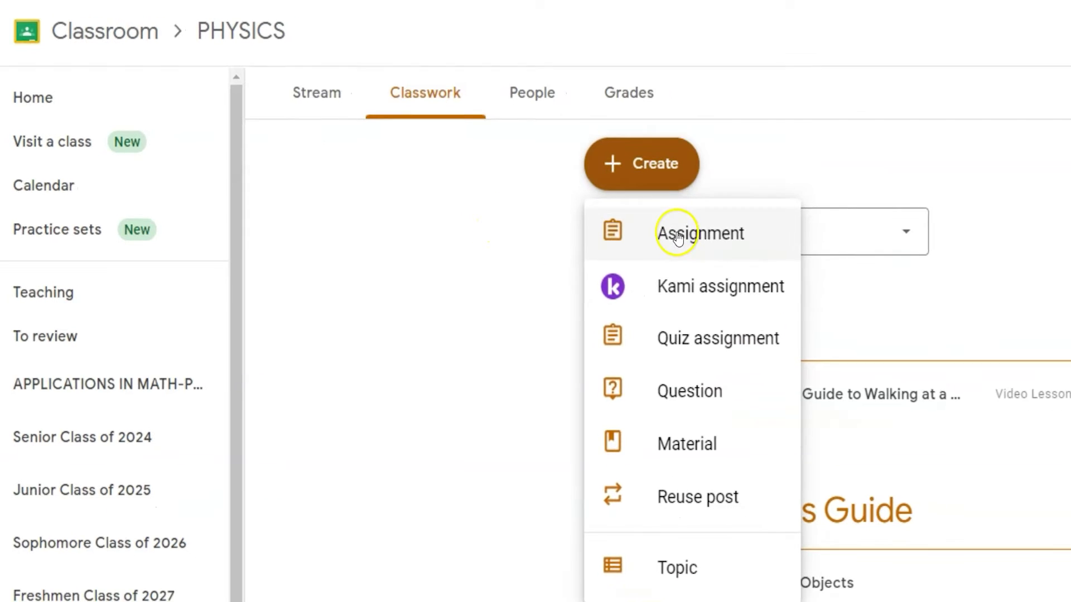
{"action": "left_click", "coordinate": [671, 232]}
{"action": "type", "text": "Today's Video Lesson"}
{"action": "left_click", "coordinate": [299, 193]}
{"action": "type", "text": "Hey kids!  Watch this video!"}
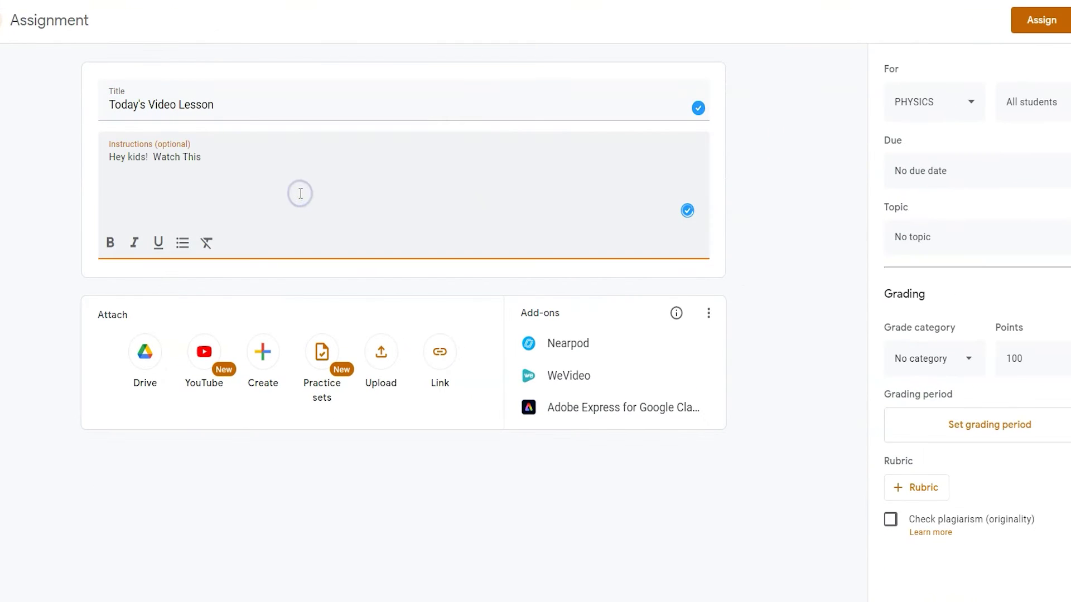
Set a grade category, put it under the Pet Rock topic, and make it due Thu, Sep 21
{"action": "left_click", "coordinate": [916, 357]}
{"action": "left_click", "coordinate": [959, 229]}
{"action": "left_click", "coordinate": [913, 453]}
{"action": "left_click", "coordinate": [921, 171]}
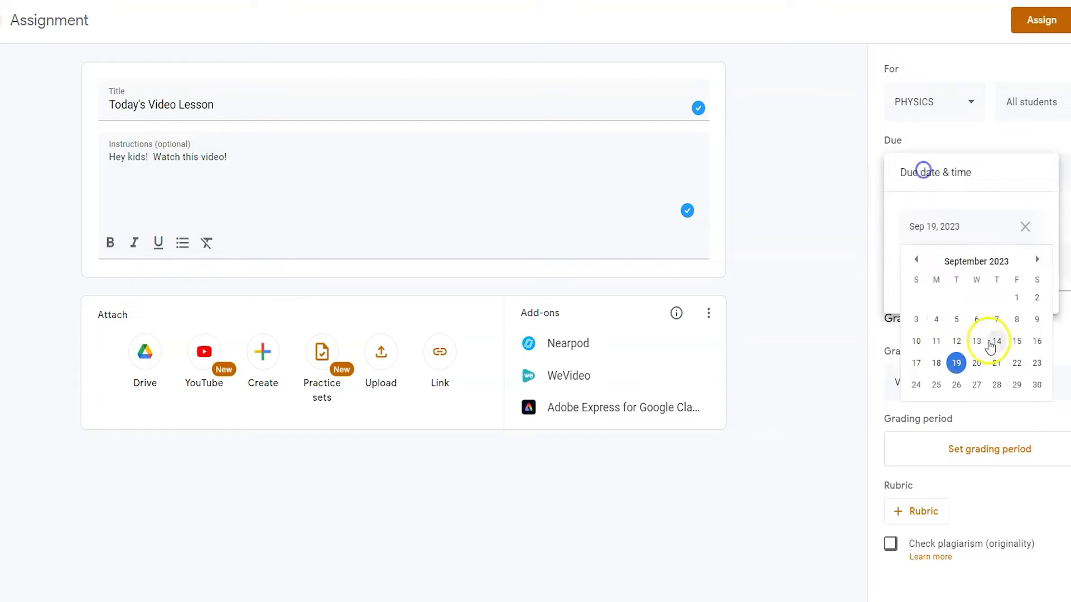
{"action": "left_click", "coordinate": [992, 361]}
{"action": "left_click", "coordinate": [812, 198]}
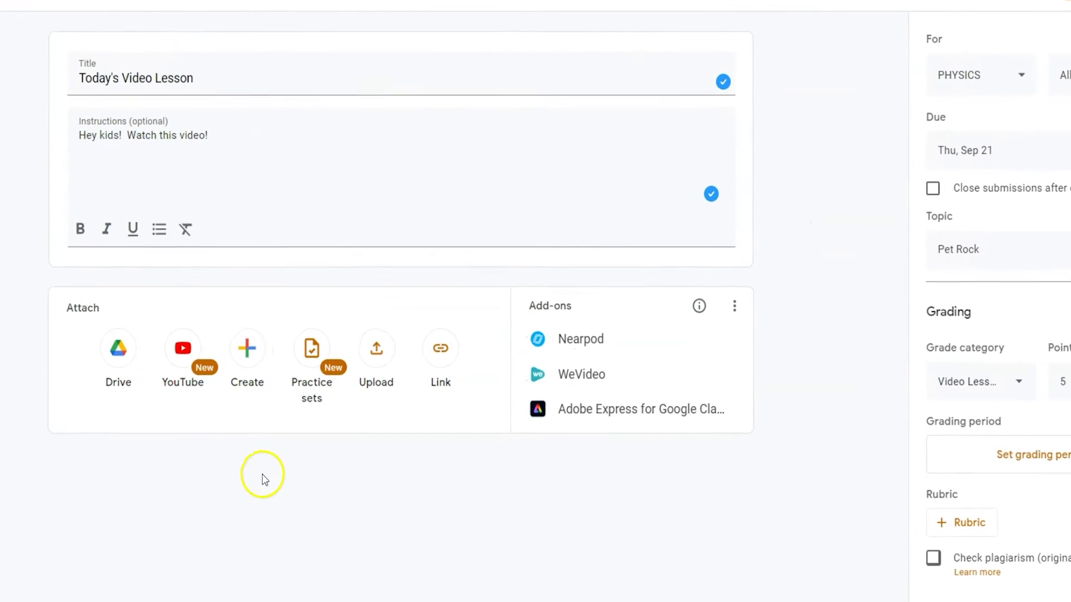
Attach a YouTube video, check My video activities, then return to the Search video tab
{"action": "left_click", "coordinate": [180, 351]}
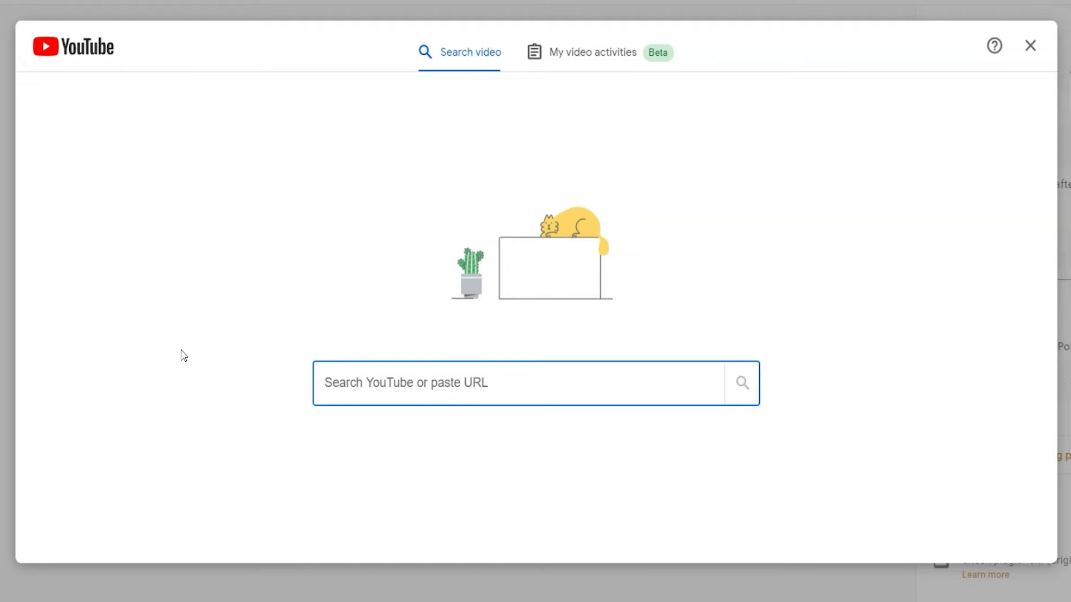
{"action": "left_click", "coordinate": [578, 53]}
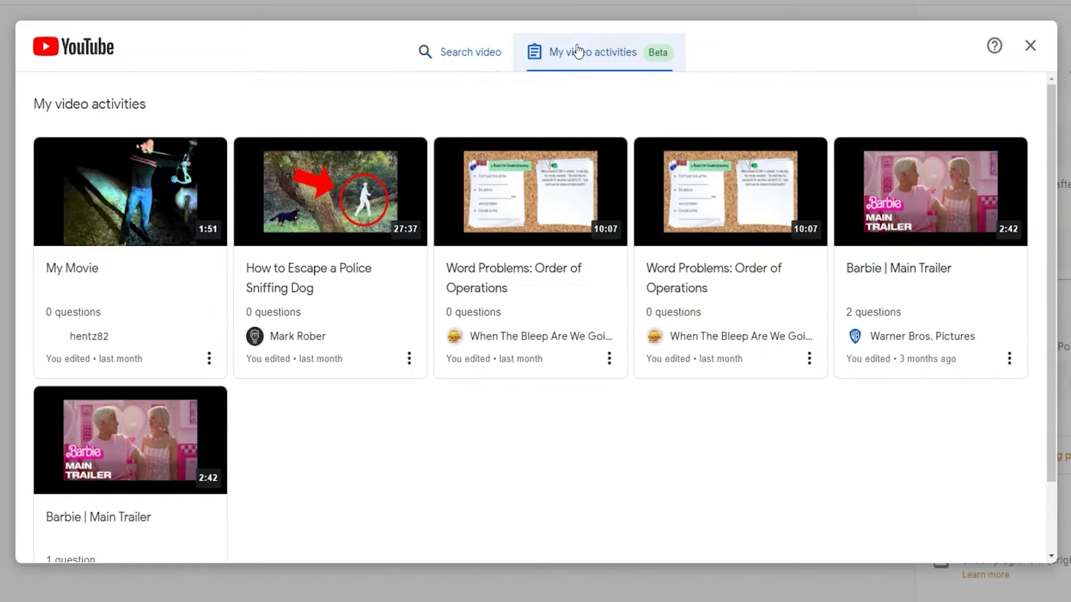
{"action": "left_click", "coordinate": [570, 54]}
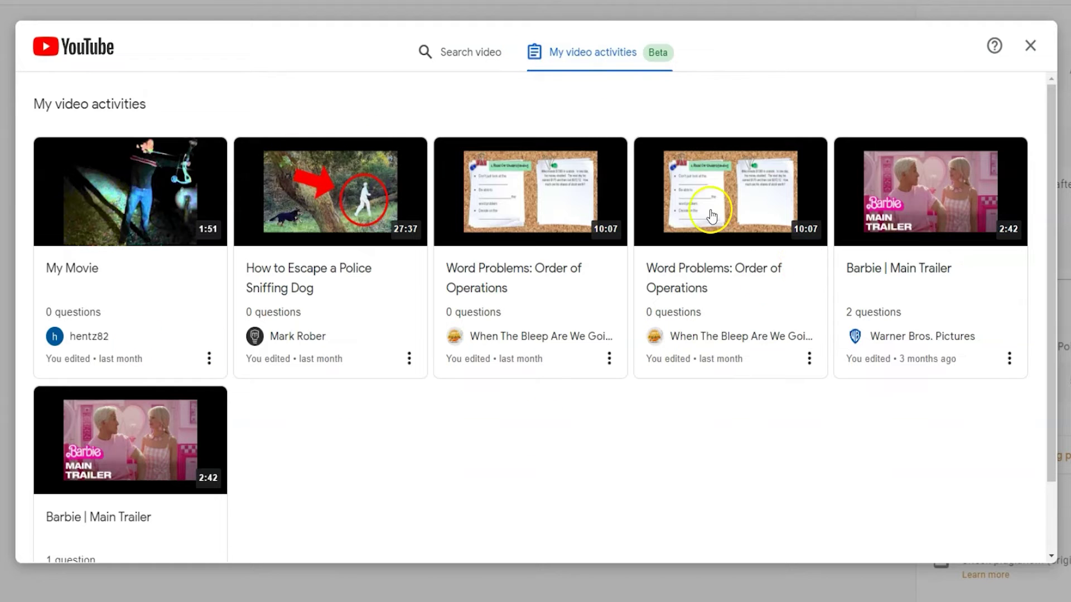
{"action": "left_click", "coordinate": [464, 53]}
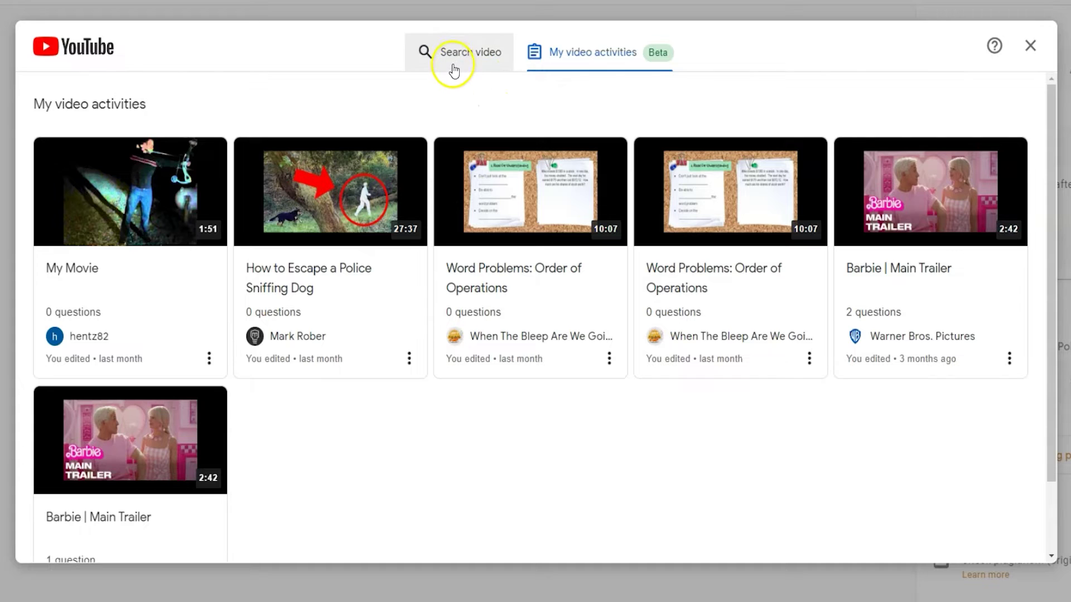
{"action": "left_click", "coordinate": [456, 66]}
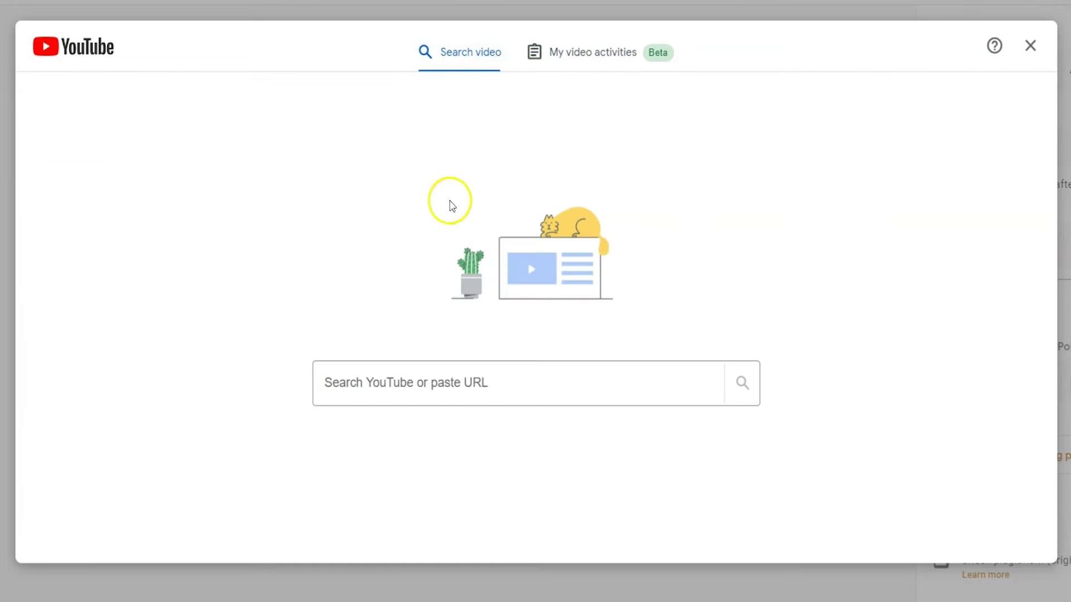
Search YouTube for 'bill nye'
{"action": "left_click", "coordinate": [422, 388]}
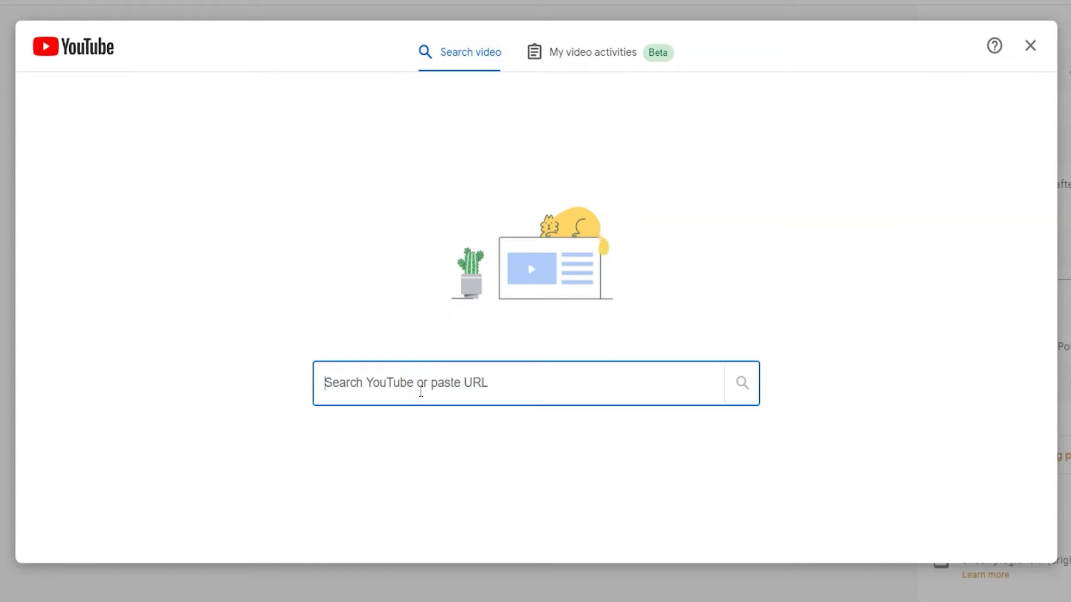
{"action": "left_click", "coordinate": [418, 391]}
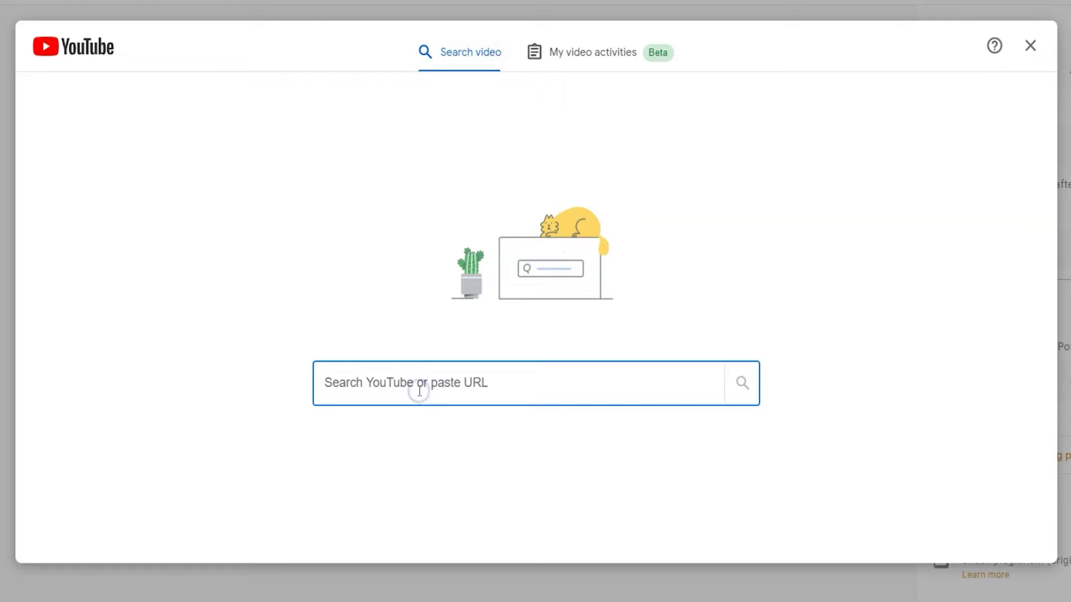
{"action": "type", "text": "bill "}
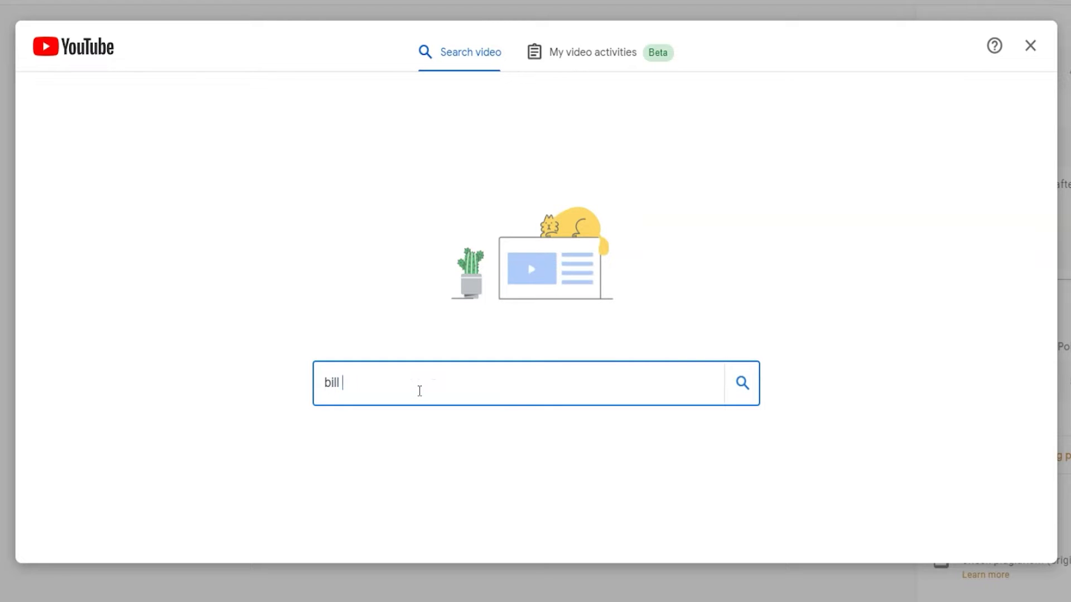
{"action": "type", "text": "nye"}
{"action": "key", "text": "Return"}
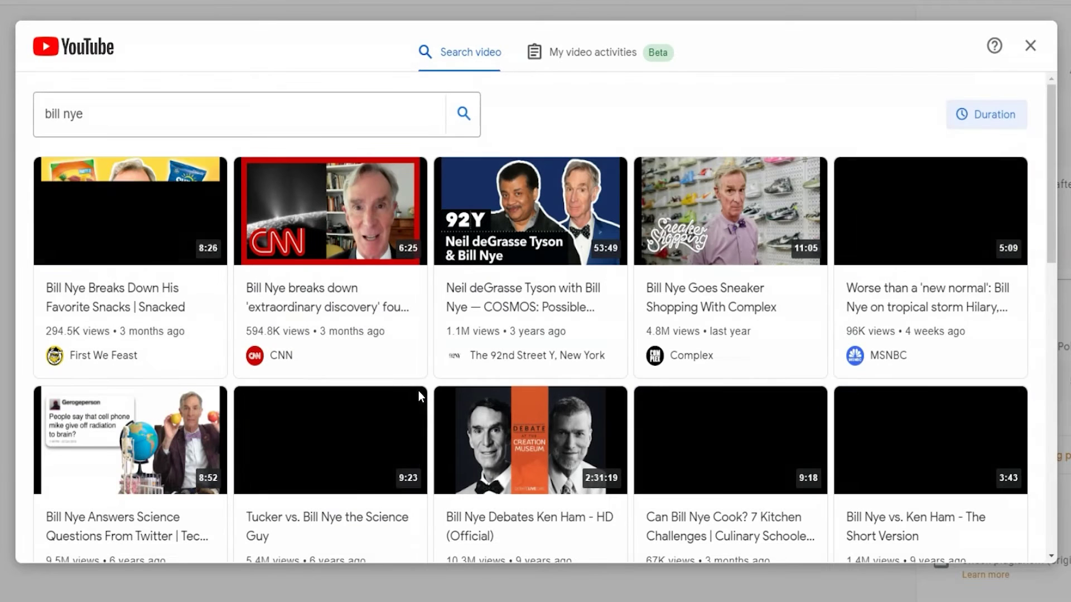
Filter results to 5–10 minute videos and open the CNN Bill Nye video
{"action": "mouse_move", "coordinate": [1051, 120]}
{"action": "left_mouse_down"}
{"action": "mouse_move", "coordinate": [1045, 306]}
{"action": "mouse_move", "coordinate": [1050, 117]}
{"action": "left_mouse_up"}
{"action": "left_click", "coordinate": [1007, 103]}
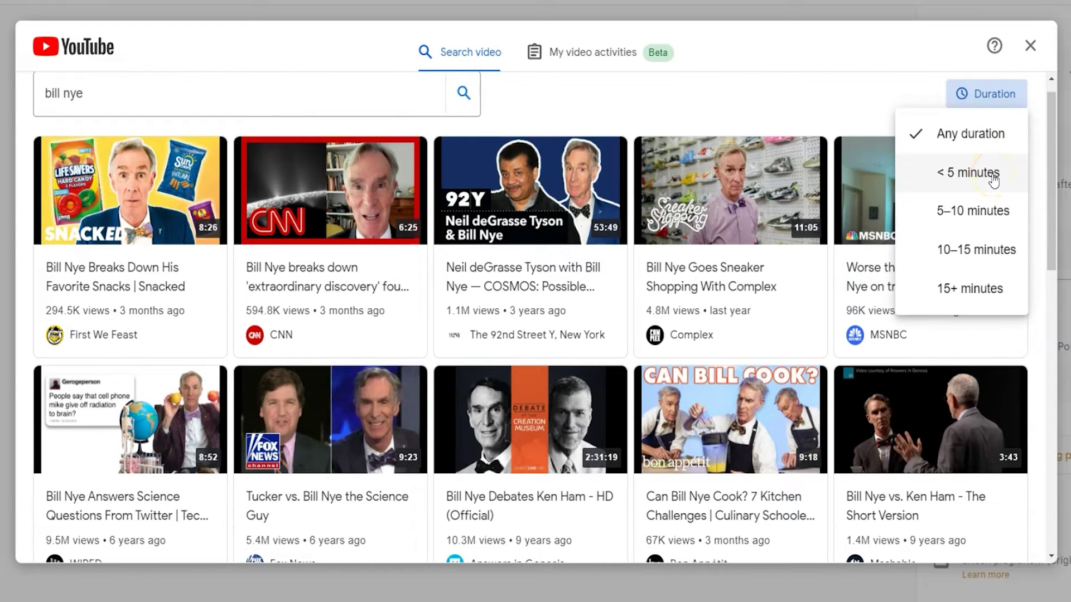
{"action": "left_click", "coordinate": [982, 208]}
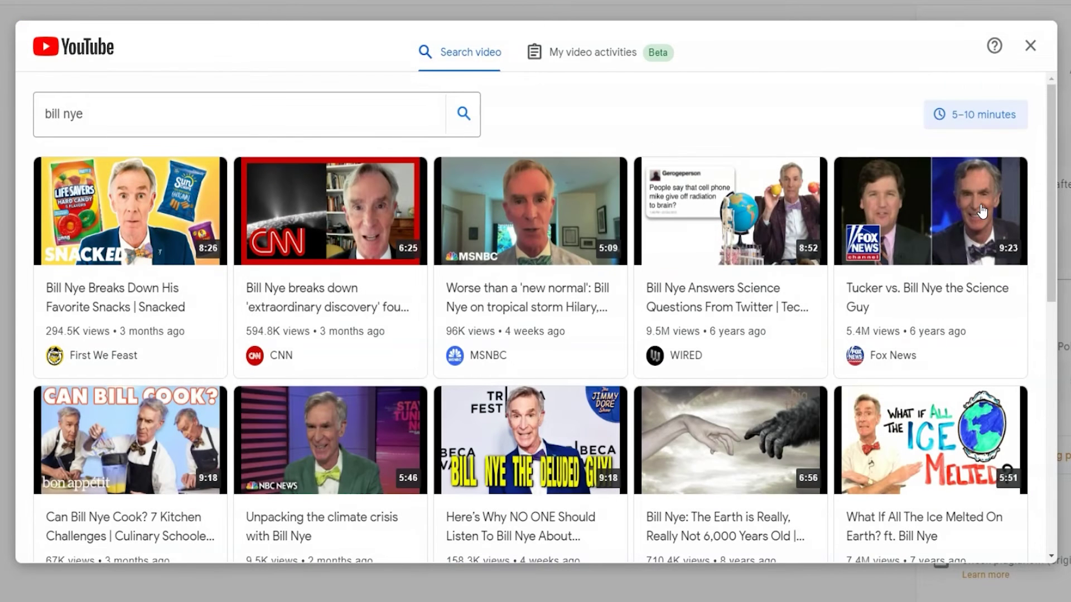
{"action": "left_click", "coordinate": [359, 216]}
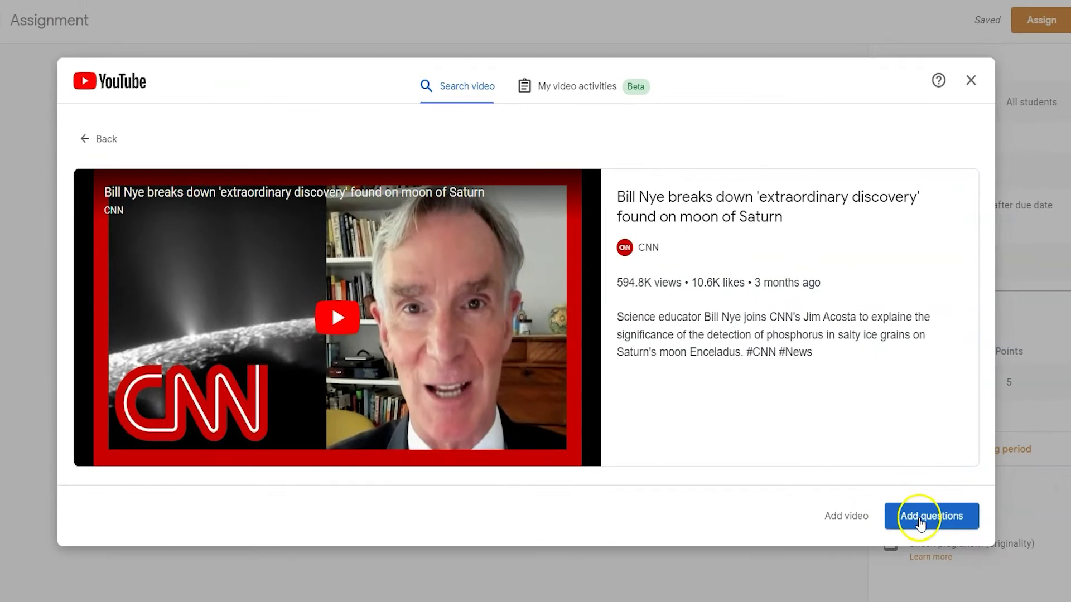
Add questions to the video and give the activity instructions: 'Watch this whole video. Take notes and answer each question.'
{"action": "left_click", "coordinate": [959, 528]}
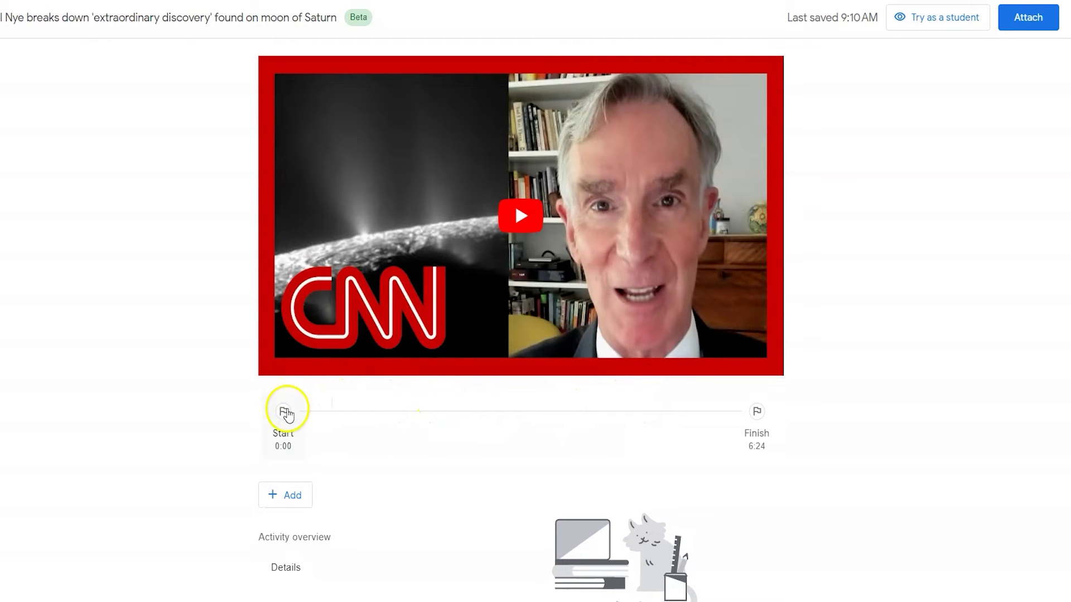
{"action": "left_click", "coordinate": [294, 427]}
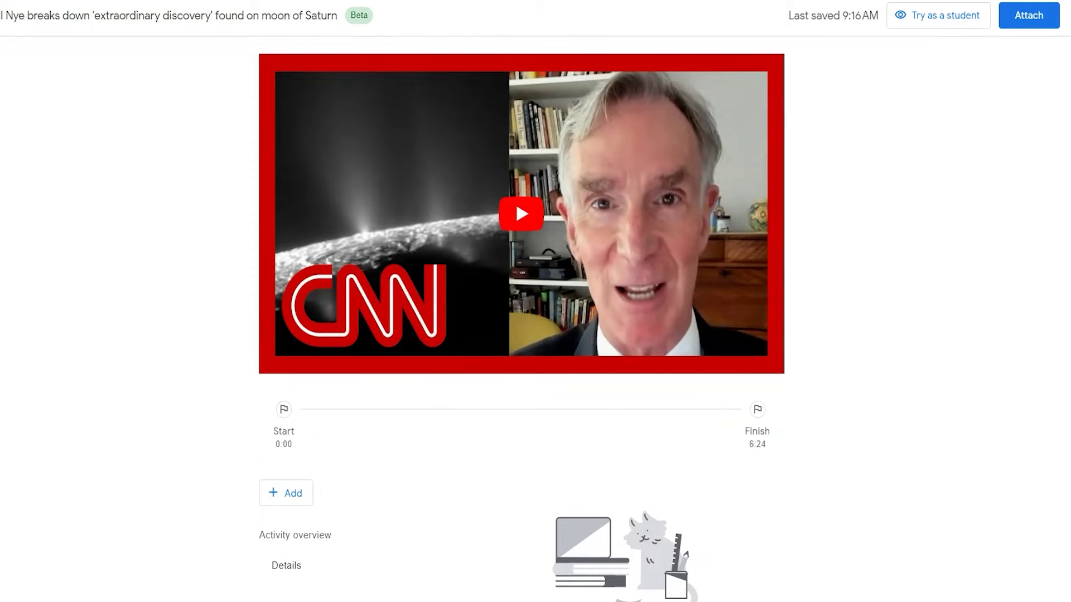
{"action": "scroll", "coordinate": [872, 390], "scroll_direction": "down", "scroll_amount": 1}
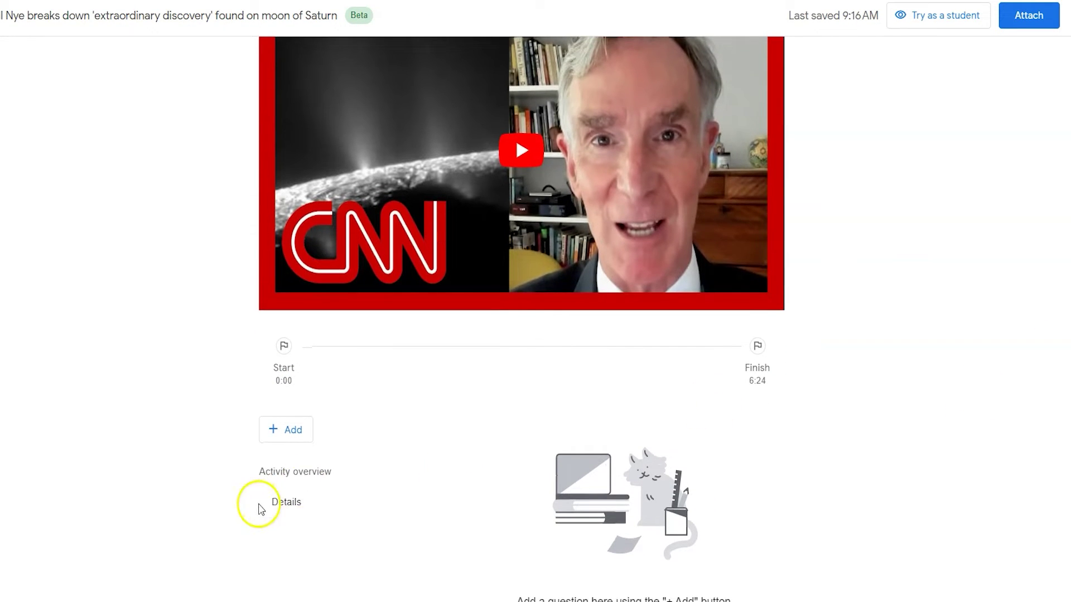
{"action": "left_click", "coordinate": [290, 509]}
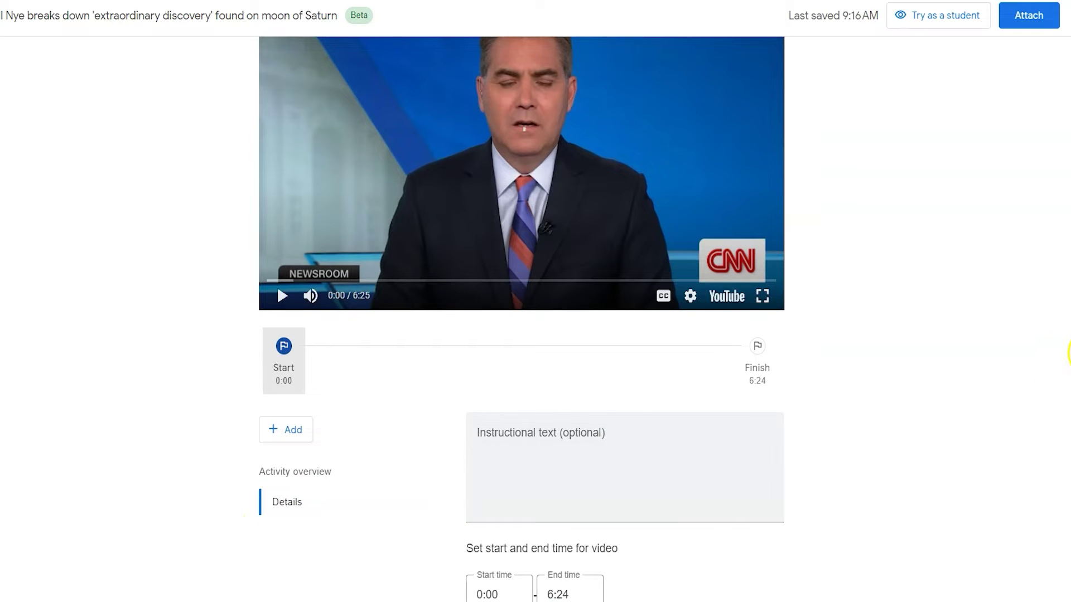
{"action": "scroll", "coordinate": [1069, 352], "scroll_direction": "down", "scroll_amount": 1}
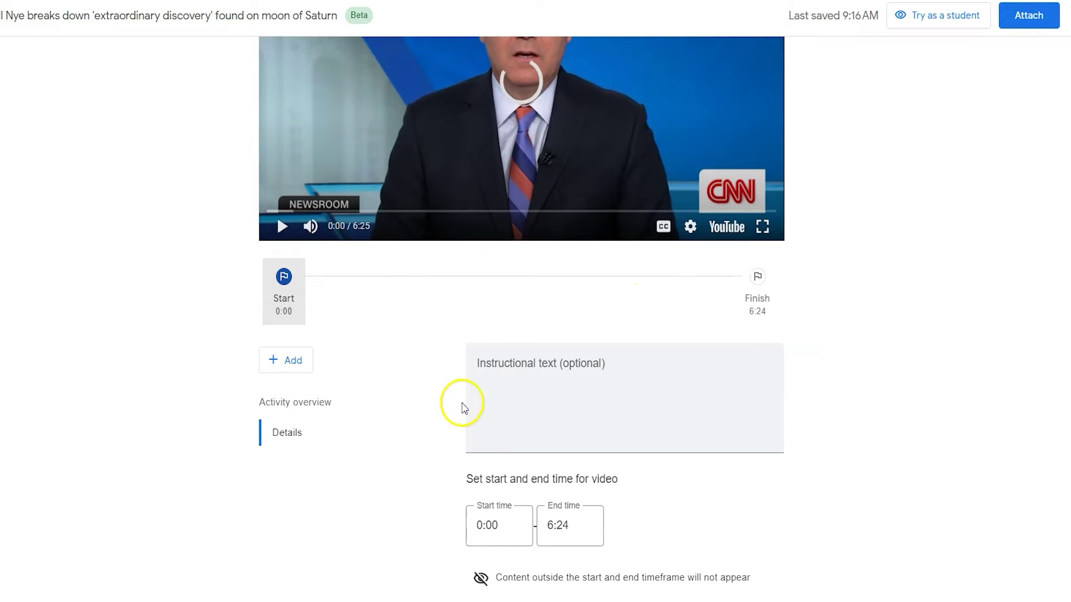
{"action": "left_click", "coordinate": [520, 389]}
{"action": "type", "text": "Watch this whole video.  Take notes "}
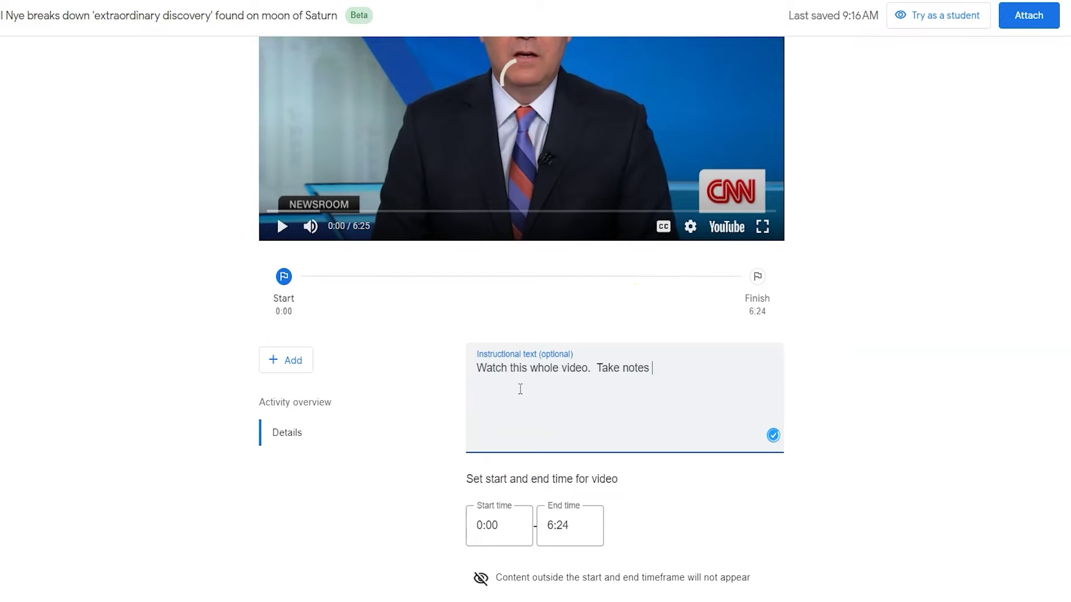
{"action": "type", "text": "and answer each question.  If the question is incorrect, write out the correct answer in your notes."}
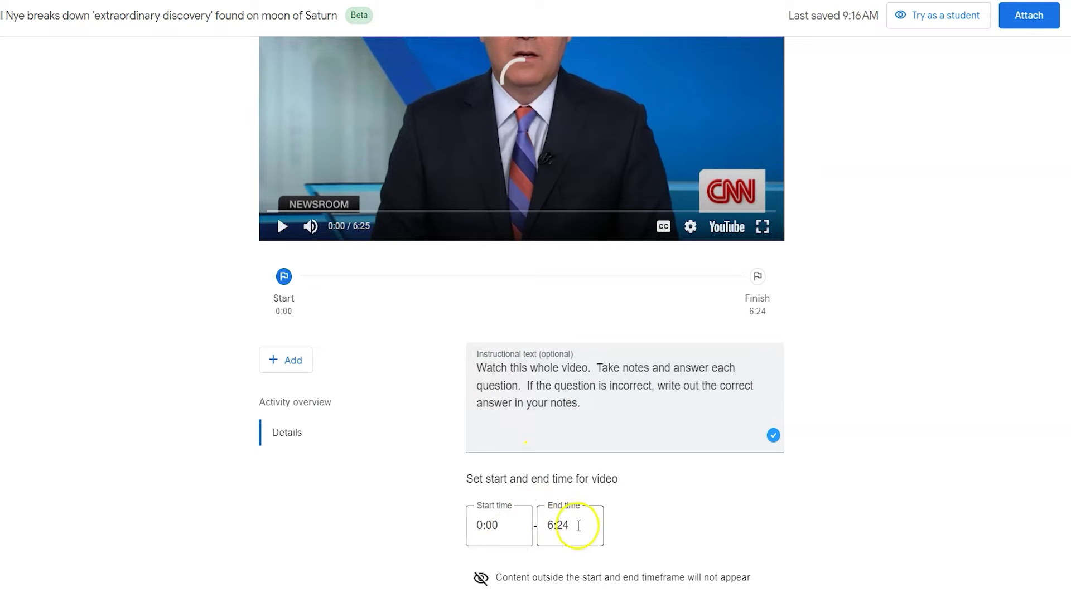
Change the video's end time from 6:24 to 4:45
{"action": "left_click", "coordinate": [564, 525]}
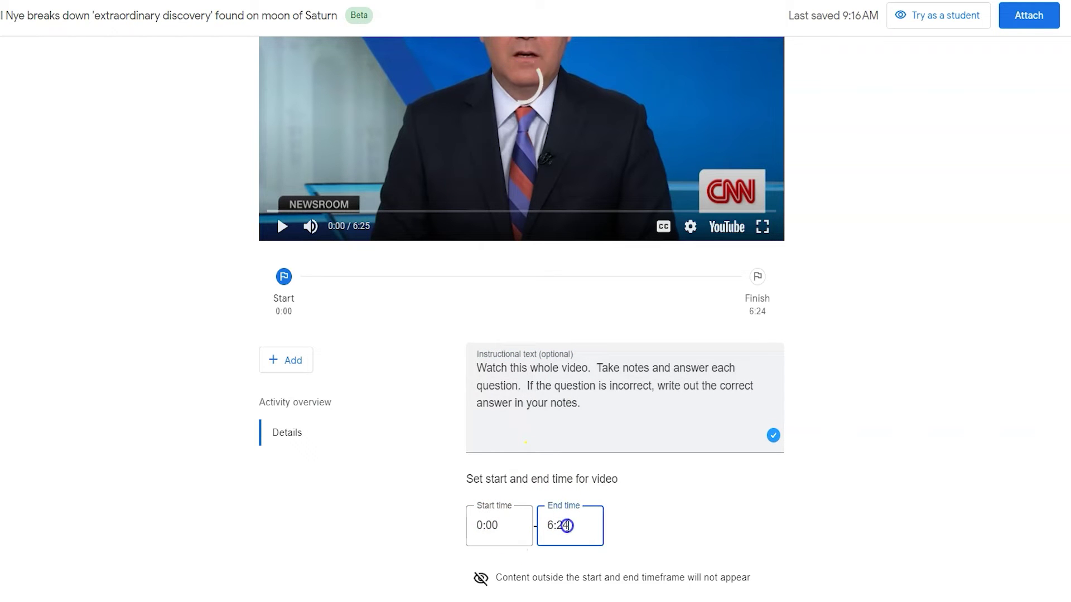
{"action": "left_click_drag", "start_coordinate": [571, 525], "coordinate": [500, 533]}
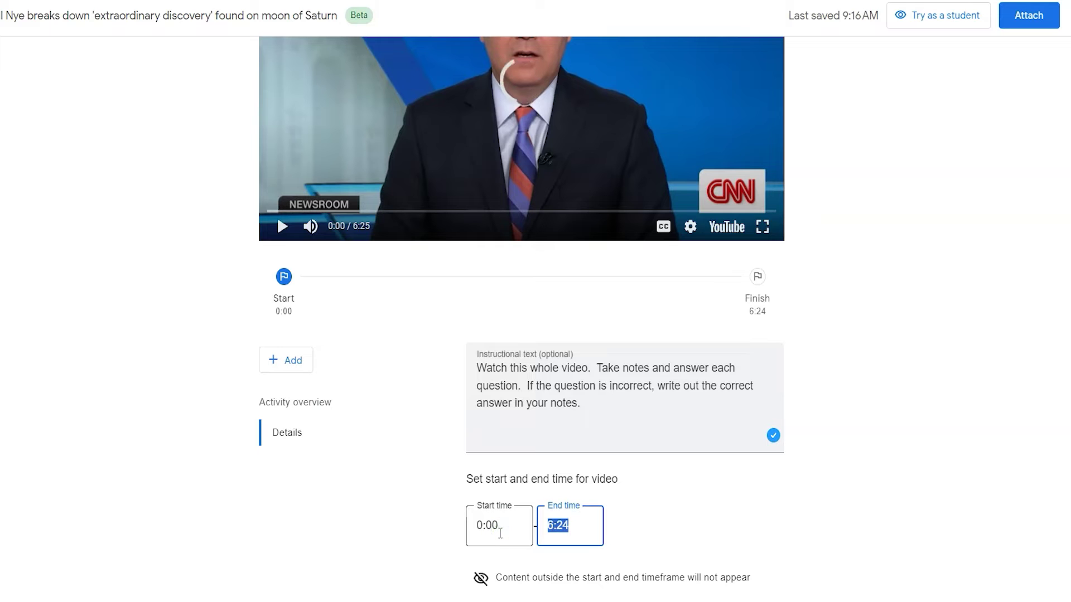
{"action": "type", "text": "4:"}
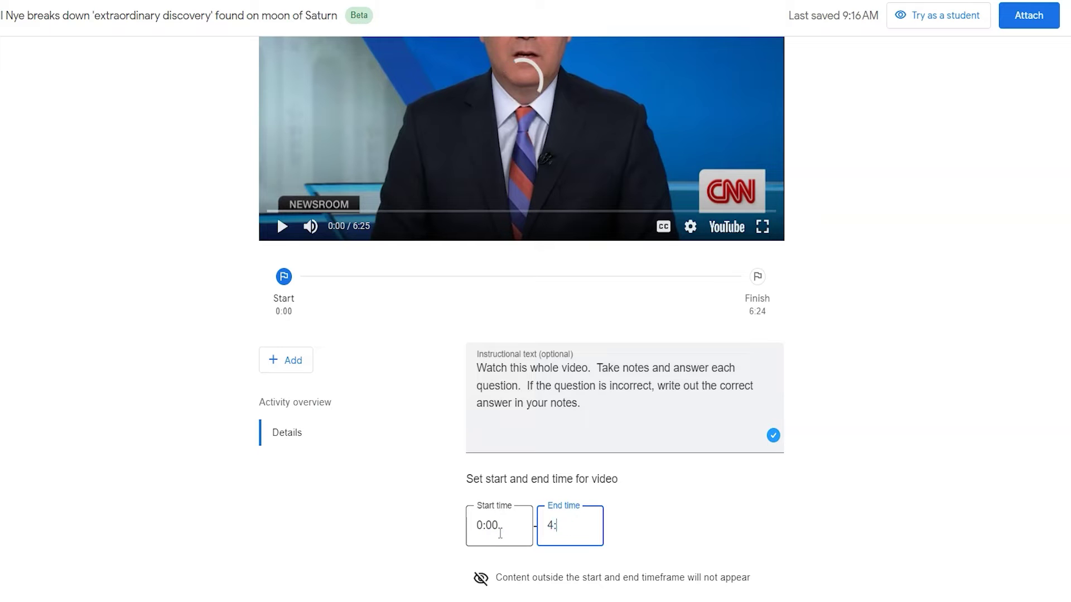
{"action": "type", "text": "45"}
{"action": "left_click", "coordinate": [729, 509]}
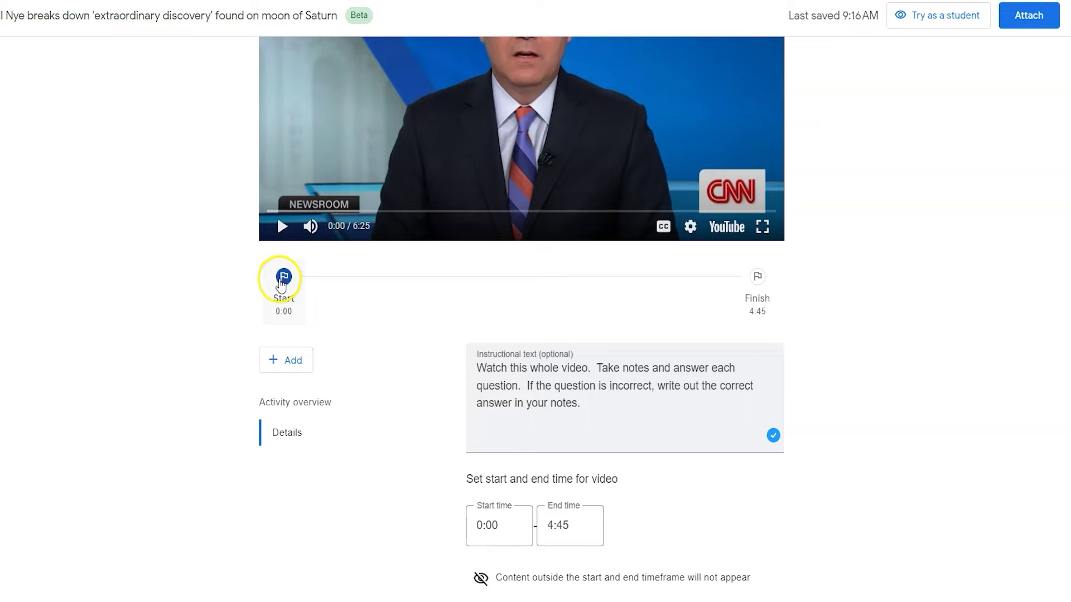
Play the video, pause it at 0:05, and add a multiple-choice question there
{"action": "left_click", "coordinate": [285, 363]}
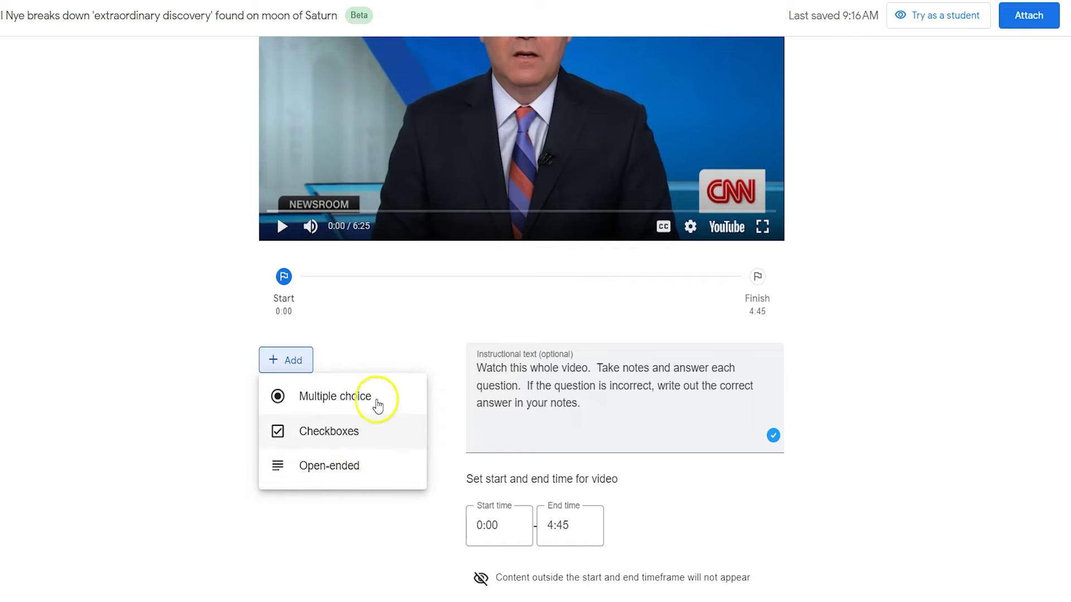
{"action": "left_click", "coordinate": [390, 318]}
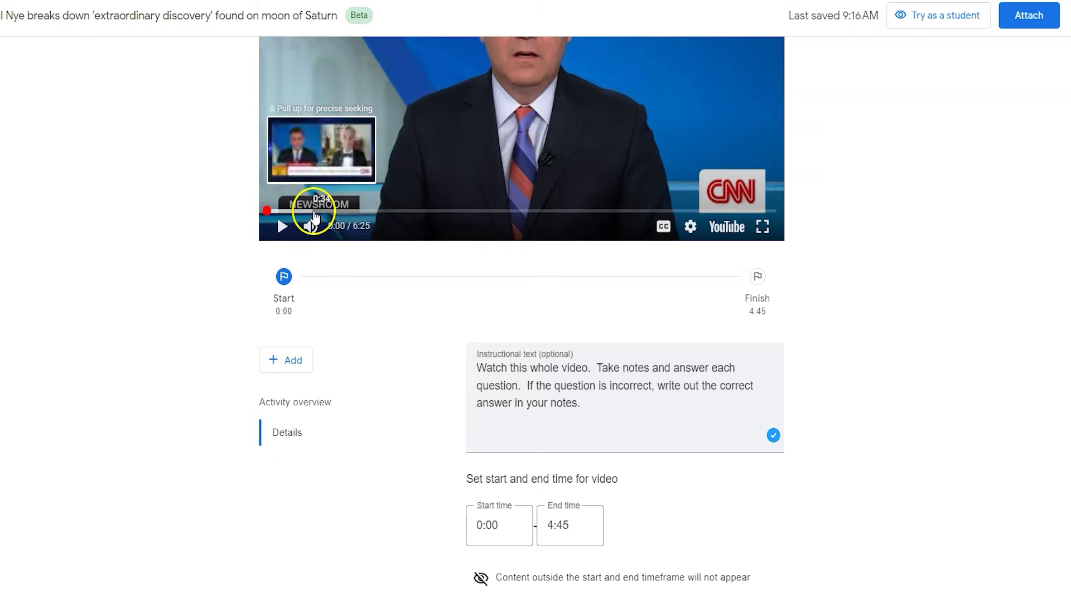
{"action": "left_click", "coordinate": [282, 228]}
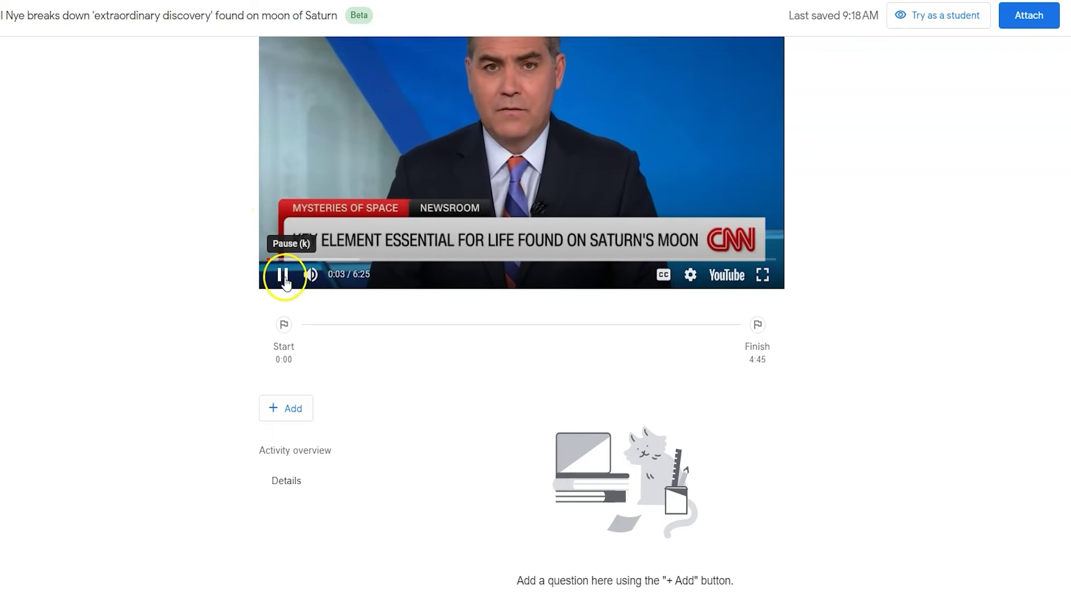
{"action": "left_click", "coordinate": [284, 276]}
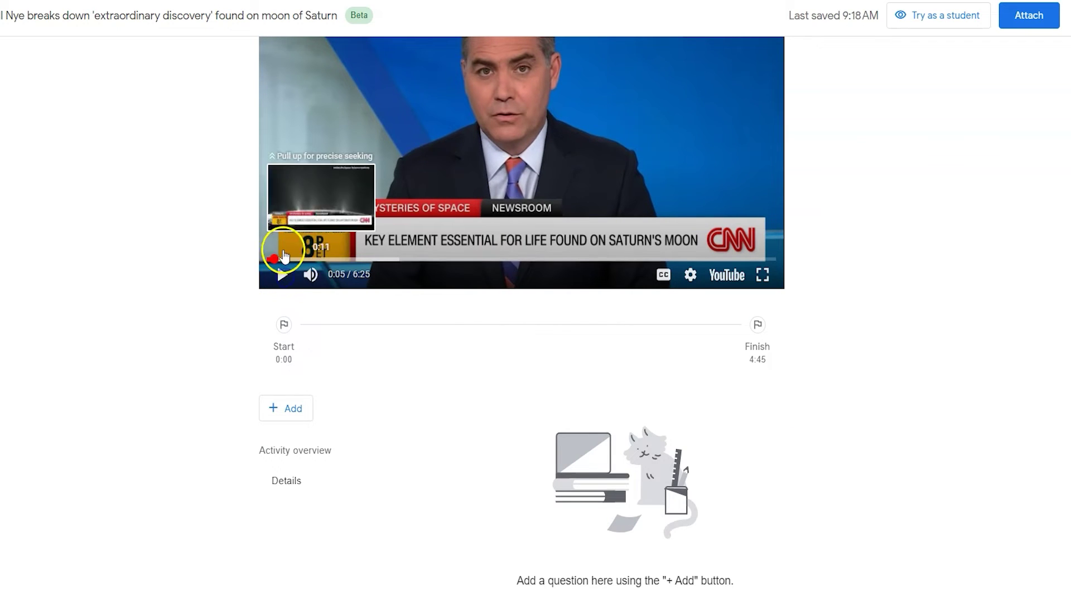
{"action": "left_click", "coordinate": [296, 410]}
{"action": "left_click", "coordinate": [287, 437]}
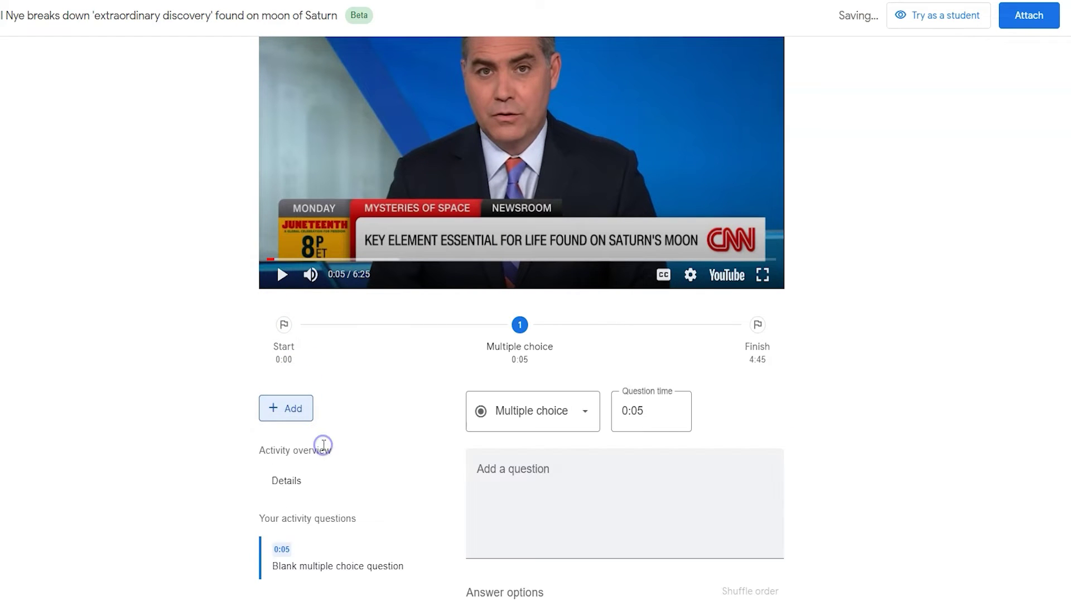
Enter the question 'What element was found in an ocean, other than Earth'
{"action": "scroll", "coordinate": [803, 367], "scroll_direction": "down", "scroll_amount": 3}
{"action": "left_click", "coordinate": [654, 362]}
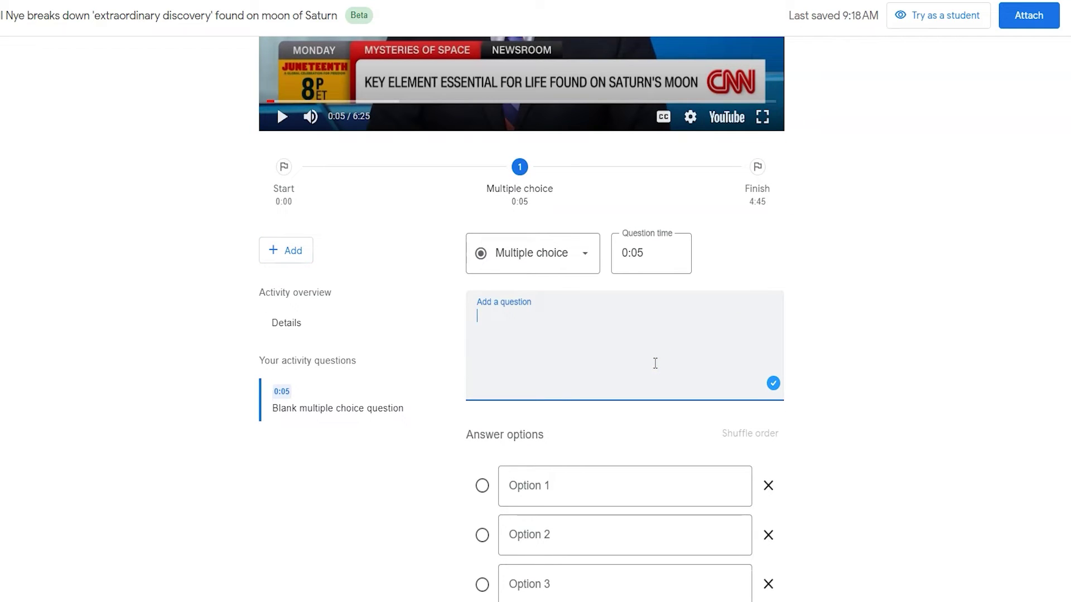
{"action": "type", "text": "What element was found in an ocean,"}
{"action": "key", "text": "BackSpace"}
{"action": "type", "text": ", other than Earth's?"}
Enter the answer options Carbon, Hydrogen, Phosphorus and Water
{"action": "scroll", "coordinate": [526, 363], "scroll_direction": "down", "scroll_amount": 2}
{"action": "left_click", "coordinate": [526, 363]}
{"action": "type", "text": "Carbon"}
{"action": "left_click", "coordinate": [531, 395]}
{"action": "type", "text": "Hydrogen"}
{"action": "left_click", "coordinate": [535, 471]}
{"action": "type", "text": "Phosphorus"}
{"action": "left_click", "coordinate": [545, 507]}
{"action": "type", "text": "Water"}
Shuffle the answer options twice and mark Phosphorus as correct
{"action": "left_click", "coordinate": [813, 299]}
{"action": "left_click", "coordinate": [748, 310]}
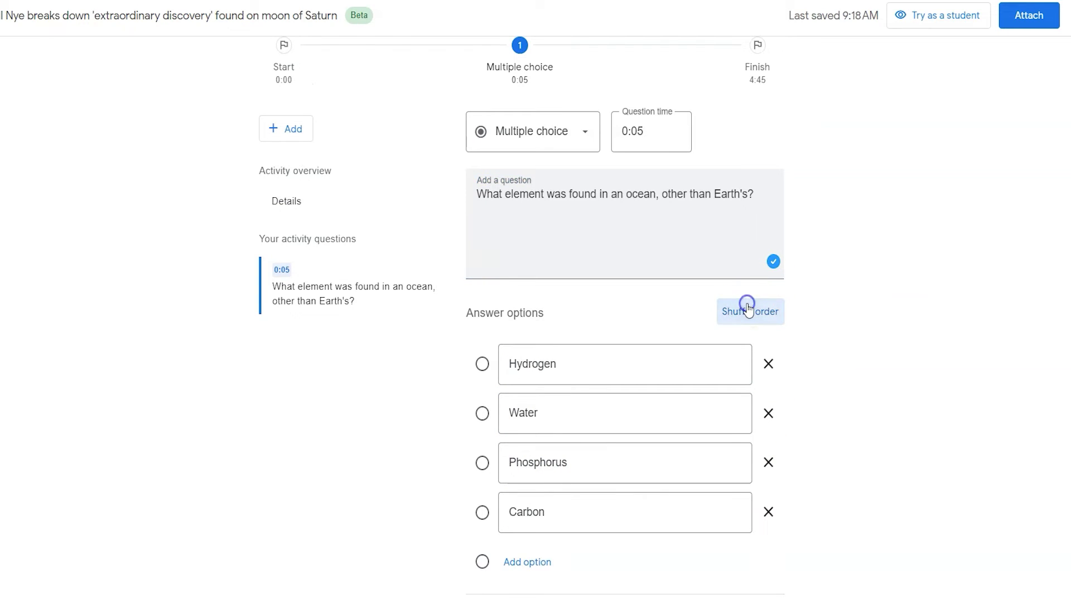
{"action": "left_click", "coordinate": [748, 310]}
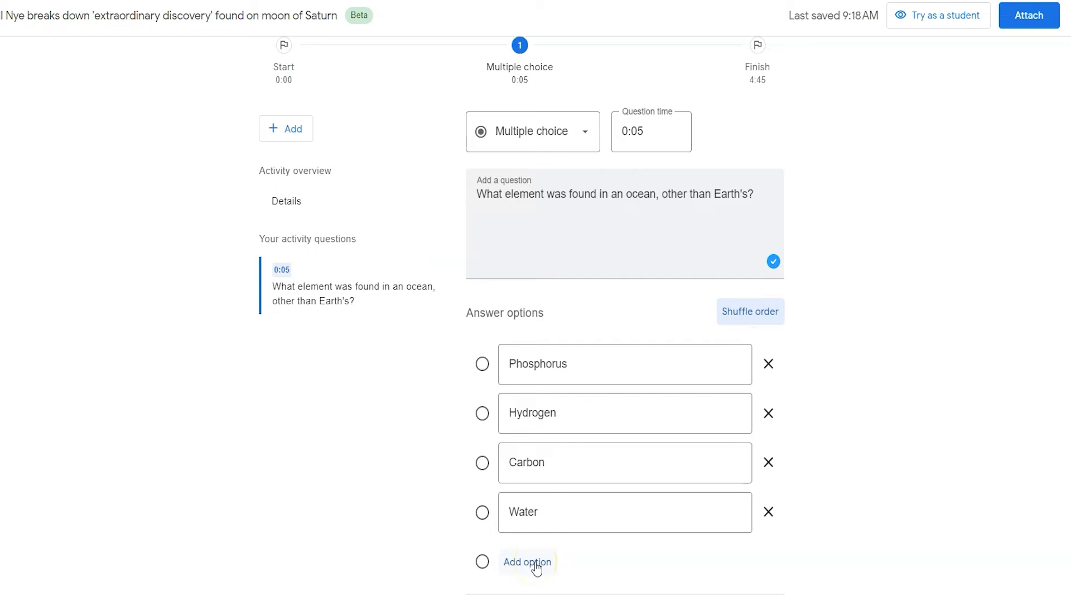
{"action": "left_click", "coordinate": [483, 365]}
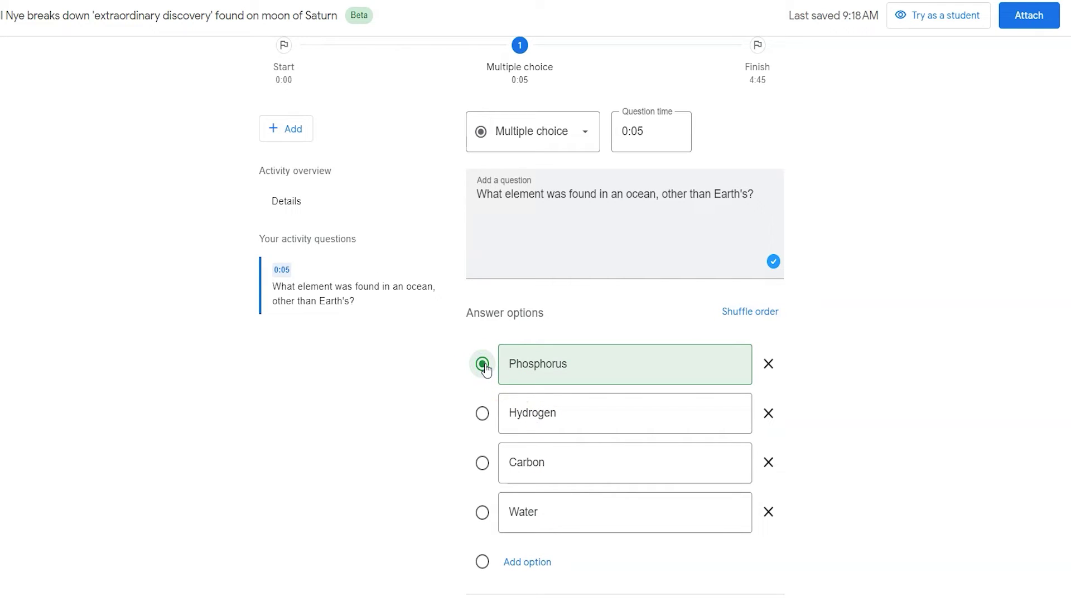
Set the question time to 0:20 and save the multiple-choice question
{"action": "left_click", "coordinate": [641, 133]}
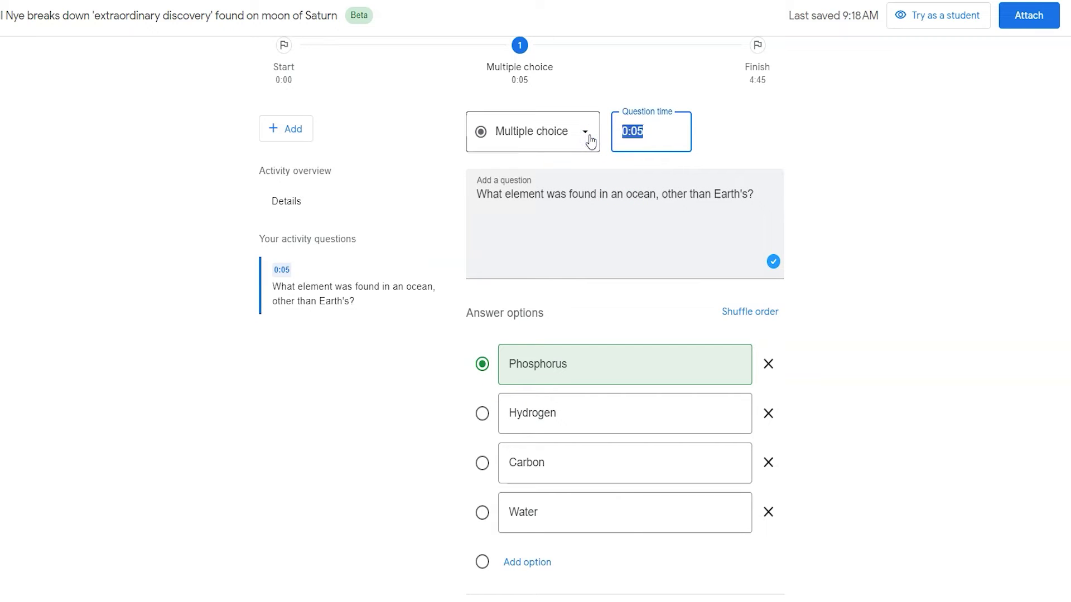
{"action": "left_click", "coordinate": [661, 126]}
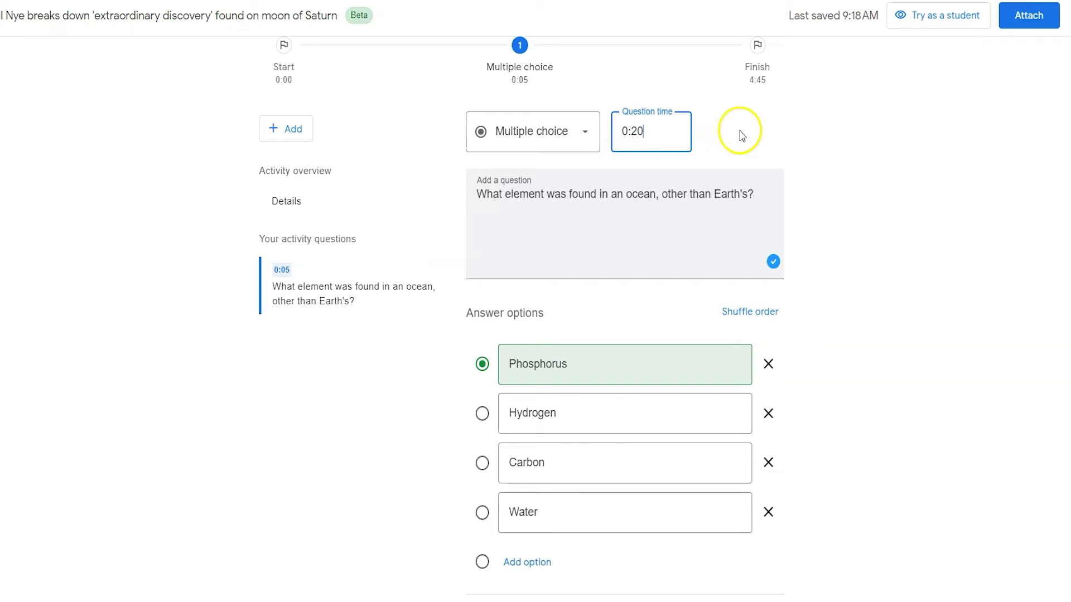
{"action": "left_click", "coordinate": [766, 150]}
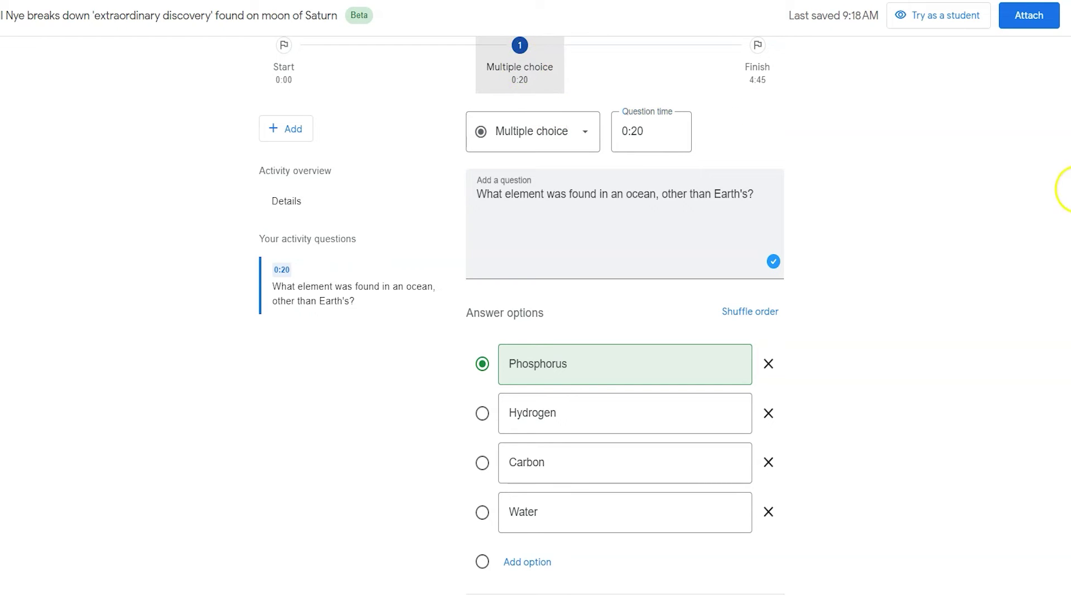
{"action": "left_click", "coordinate": [519, 61]}
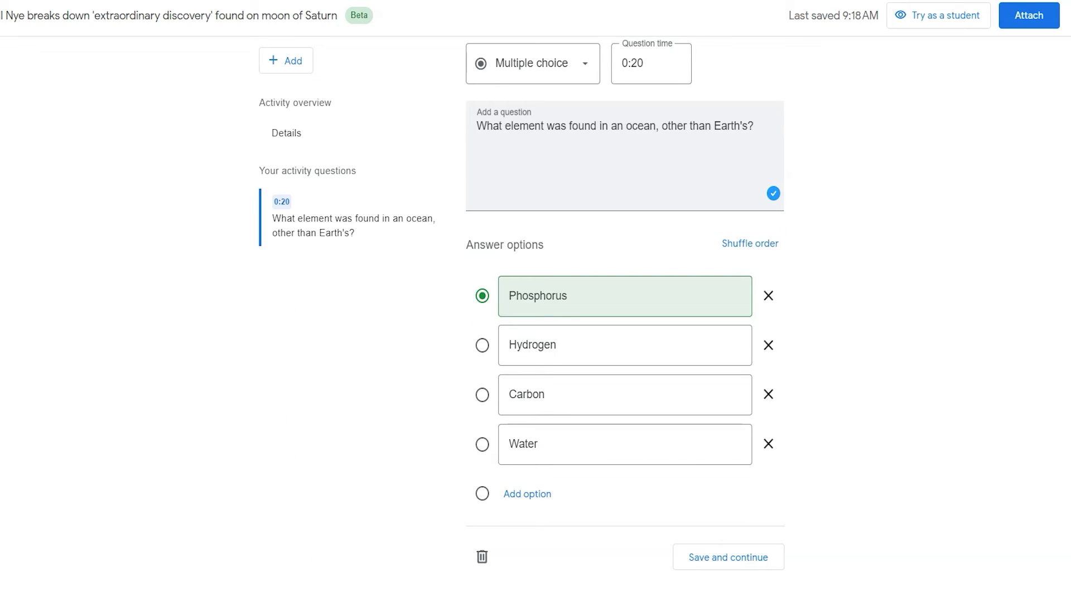
{"action": "left_click", "coordinate": [739, 565]}
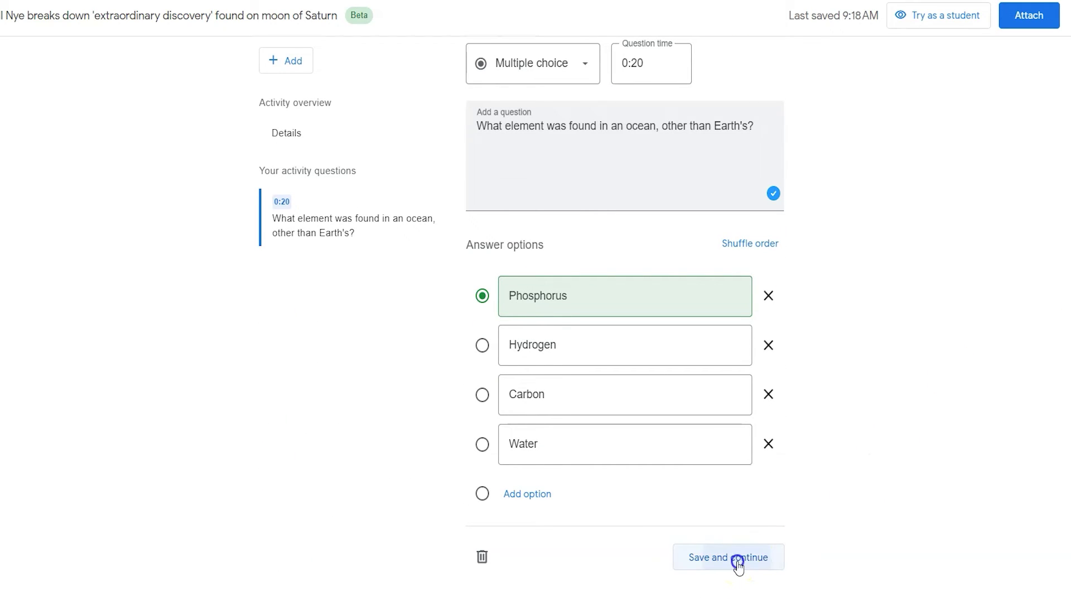
Add an open-ended question and move its time to 0:30
{"action": "left_click", "coordinate": [698, 569]}
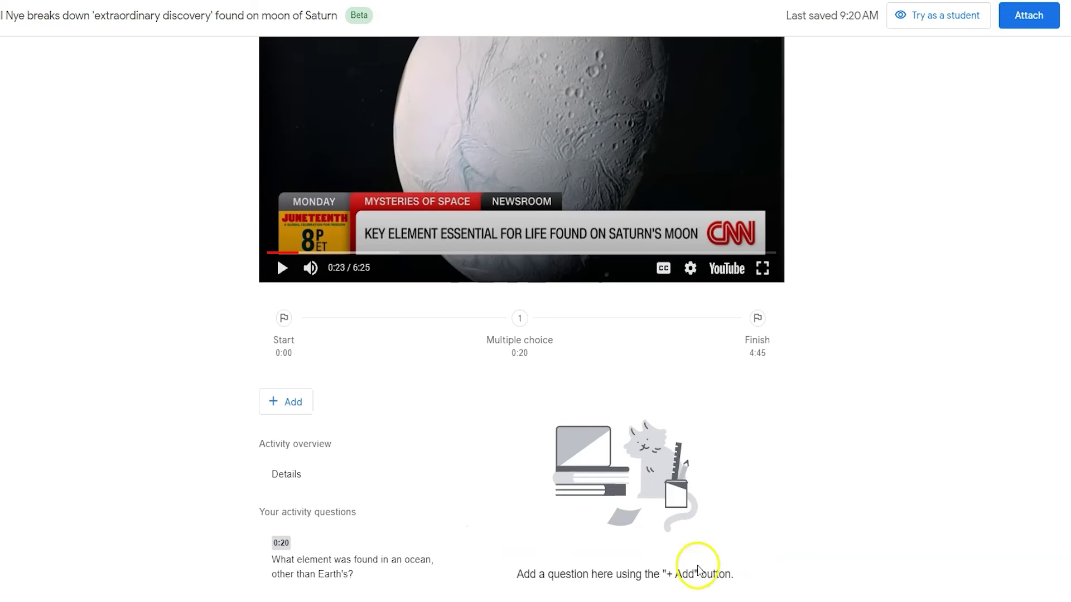
{"action": "left_click", "coordinate": [296, 405]}
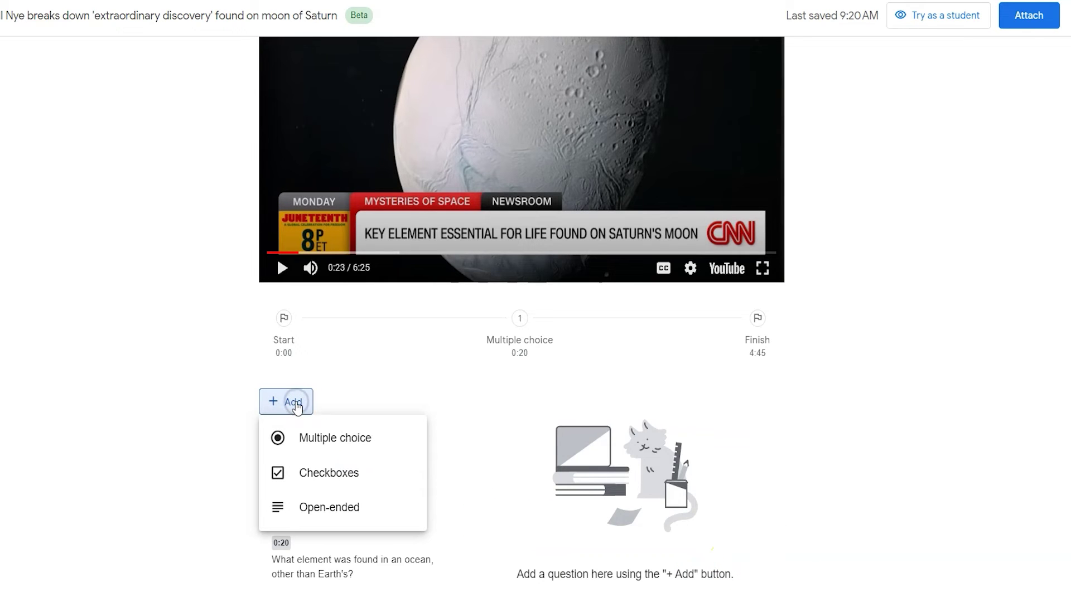
{"action": "left_click", "coordinate": [350, 509]}
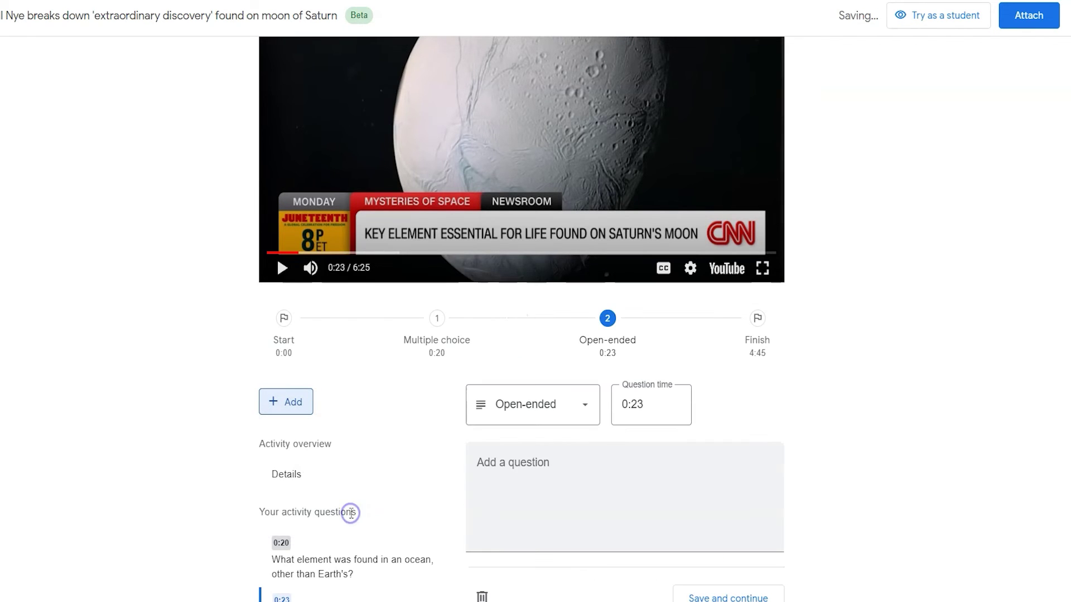
{"action": "left_click", "coordinate": [656, 413]}
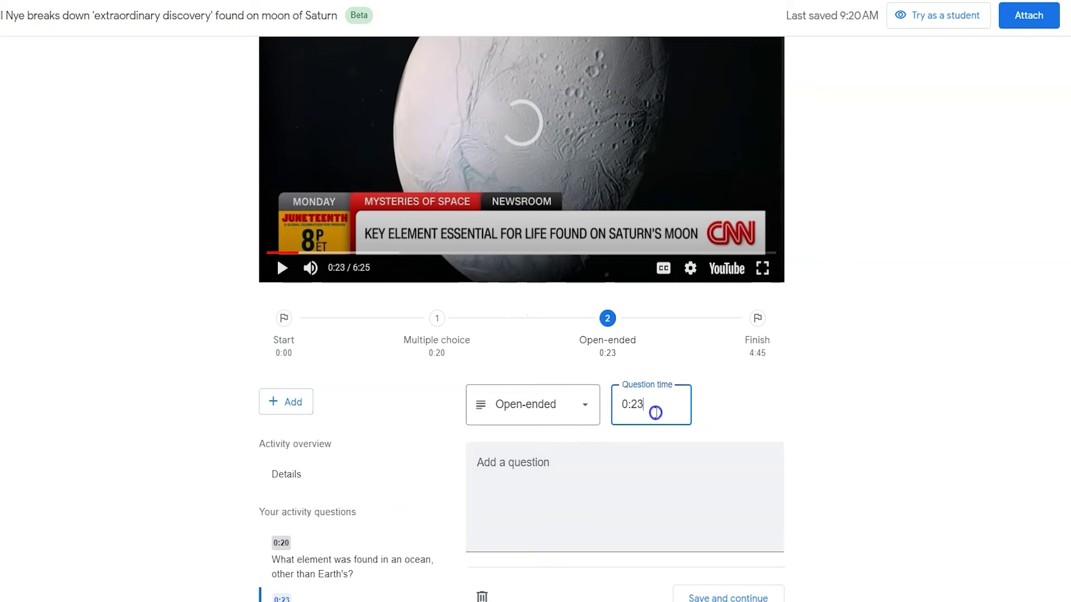
{"action": "type", "text": "30"}
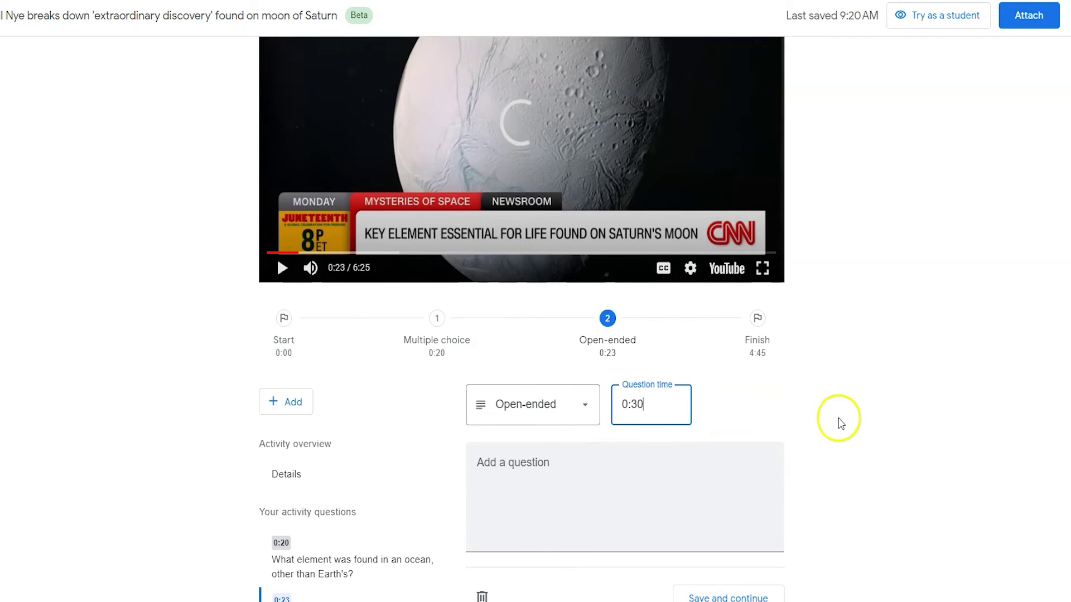
{"action": "left_click", "coordinate": [836, 419]}
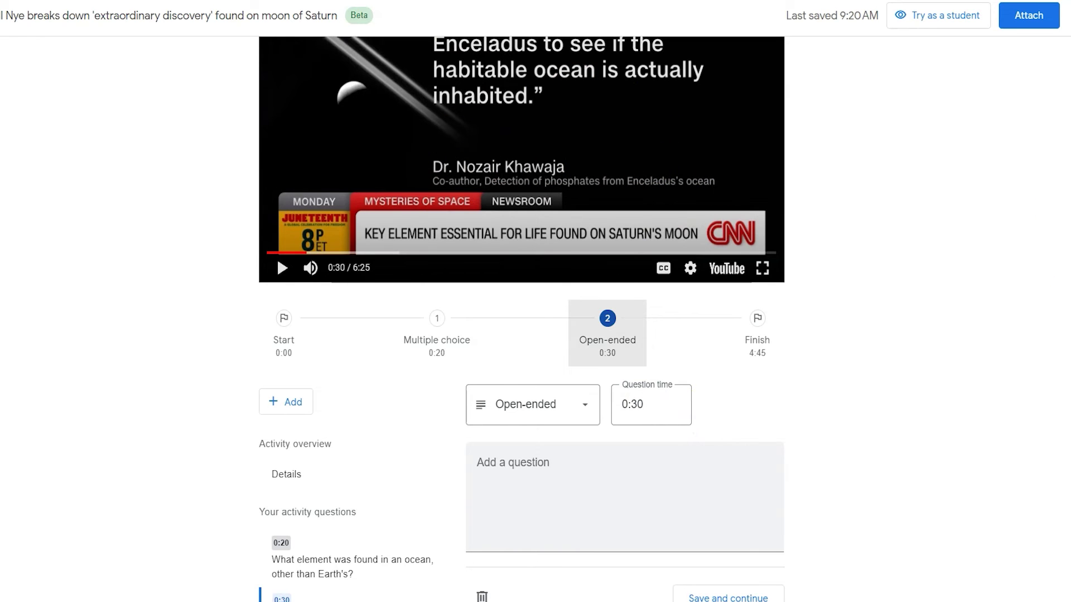
Enter the question 'Which of Saturn's moons contains phosphorus?'
{"action": "scroll", "coordinate": [577, 479], "scroll_direction": "down", "scroll_amount": 1}
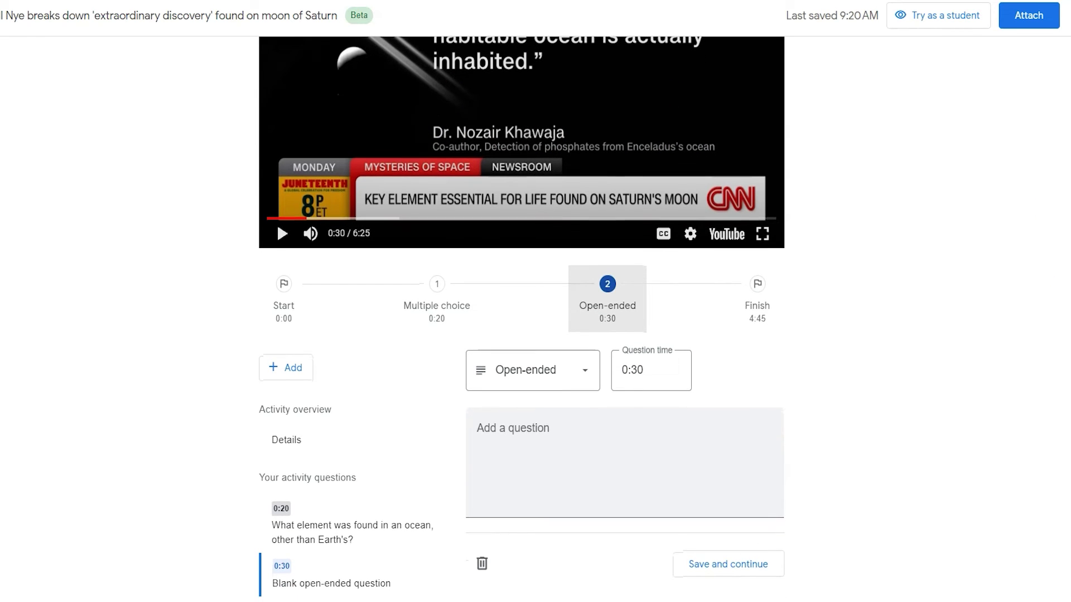
{"action": "left_click", "coordinate": [550, 497]}
{"action": "type", "text": "Which"}
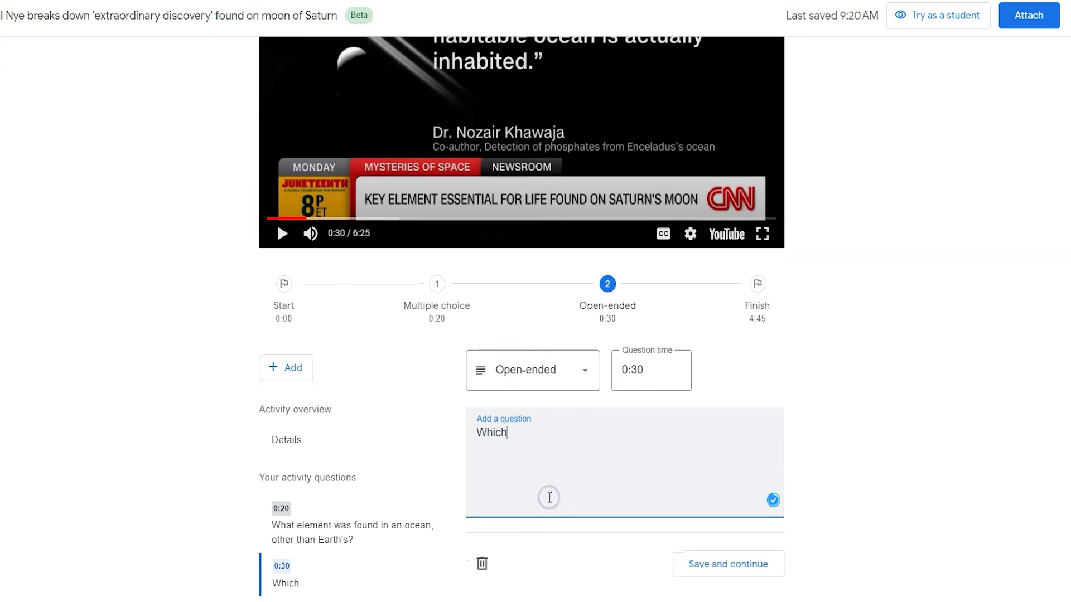
{"action": "type", "text": " of Saturn's moons contains phosphorus?"}
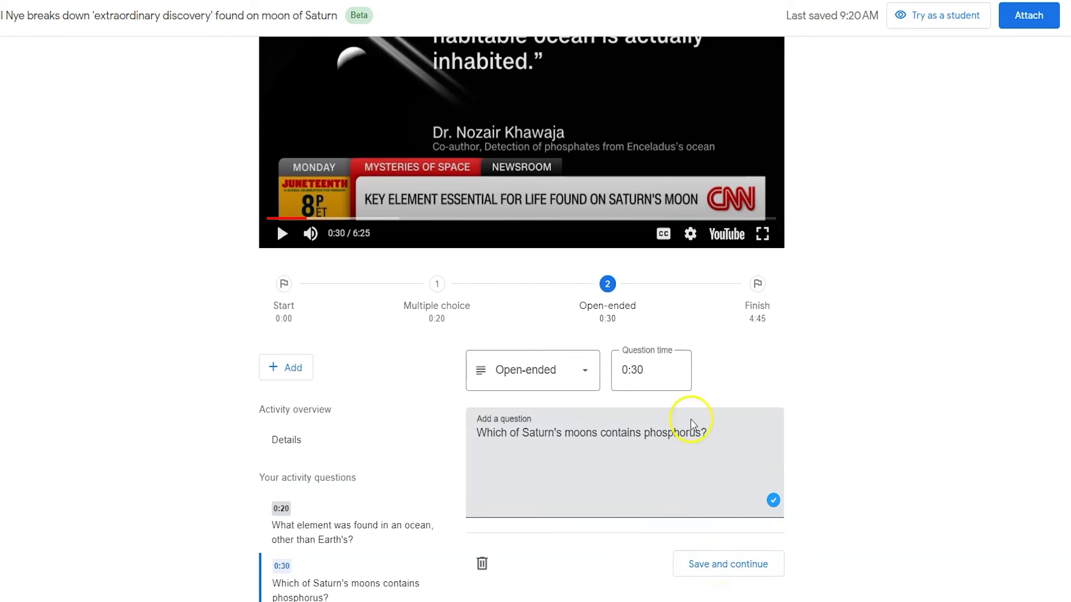
Switch the question to Checkboxes, then back to Open-ended, and save it
{"action": "left_click", "coordinate": [584, 367]}
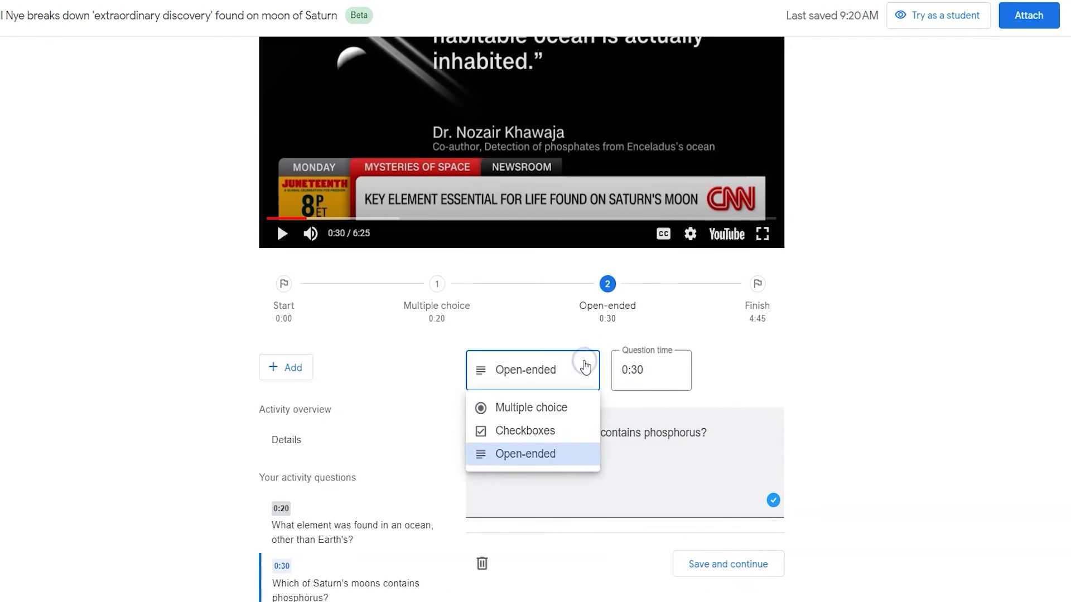
{"action": "left_click", "coordinate": [558, 435]}
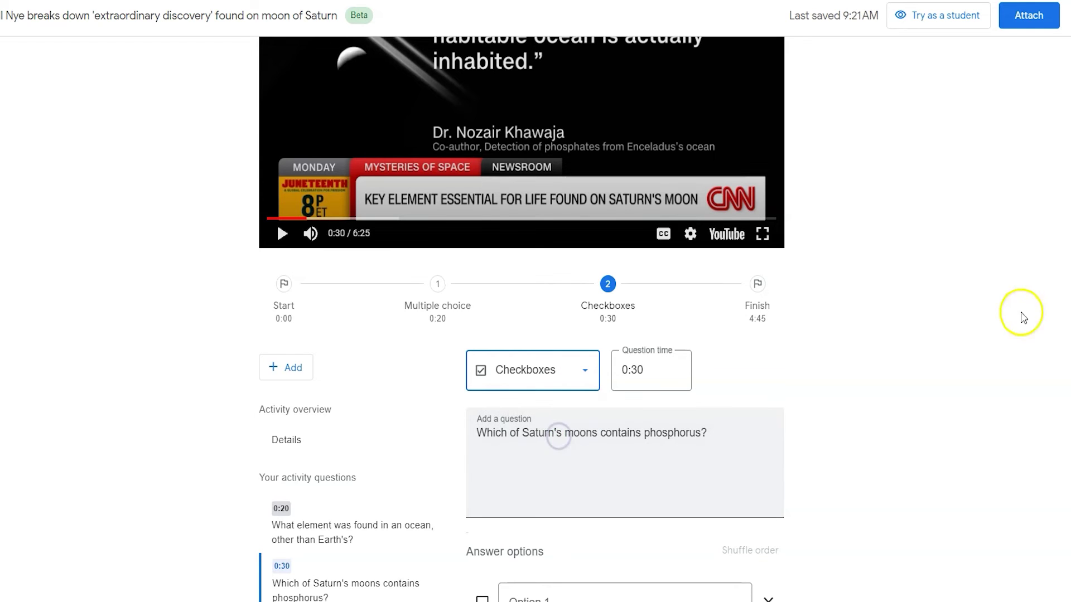
{"action": "scroll", "coordinate": [521, 318], "scroll_direction": "down", "scroll_amount": 5}
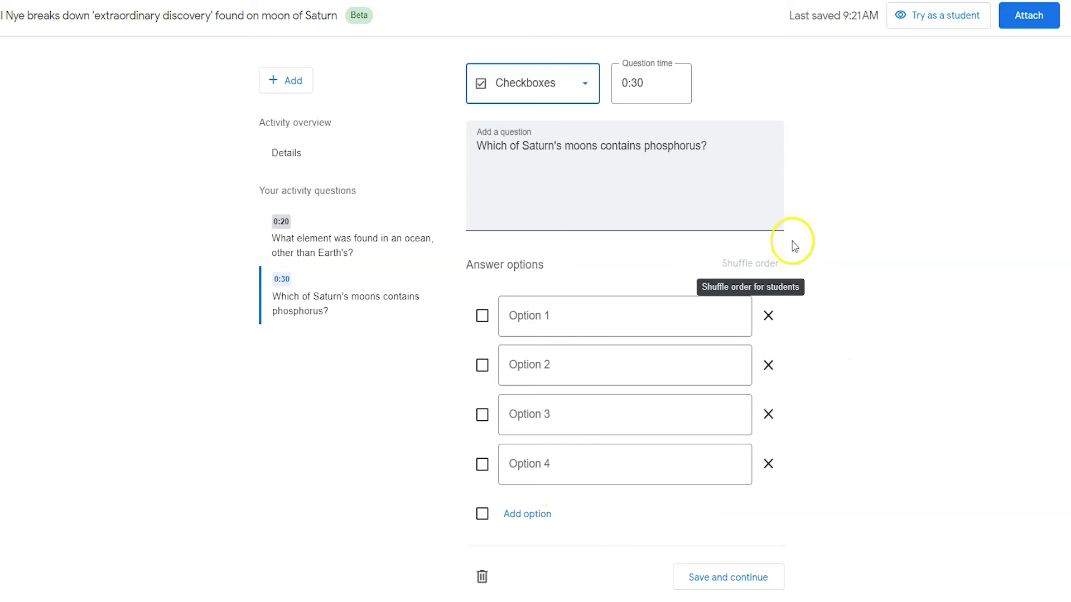
{"action": "left_click", "coordinate": [583, 83]}
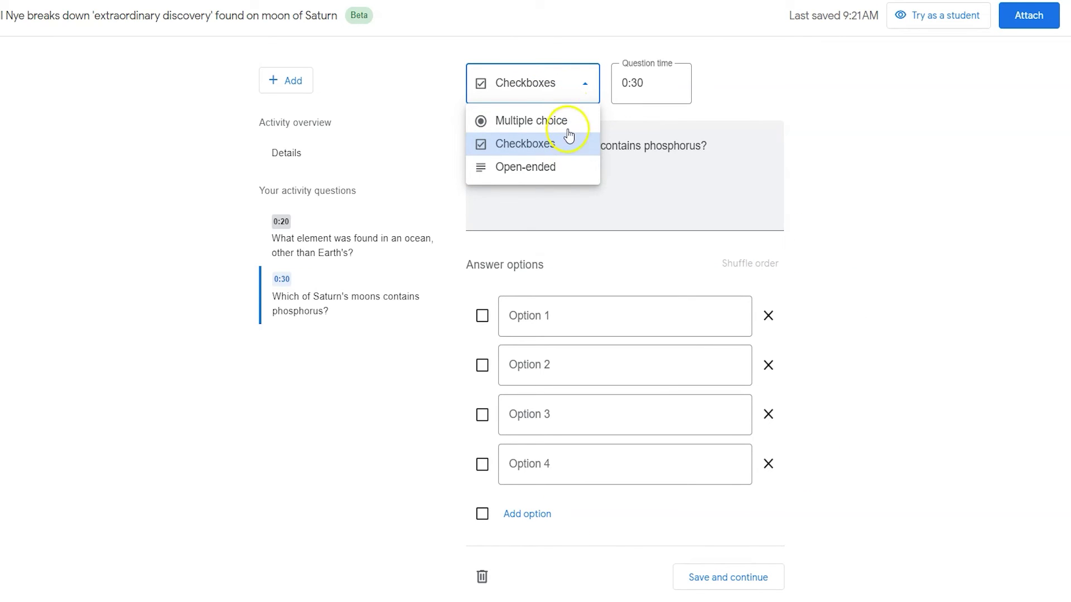
{"action": "left_click", "coordinate": [566, 167]}
{"action": "left_click", "coordinate": [711, 545]}
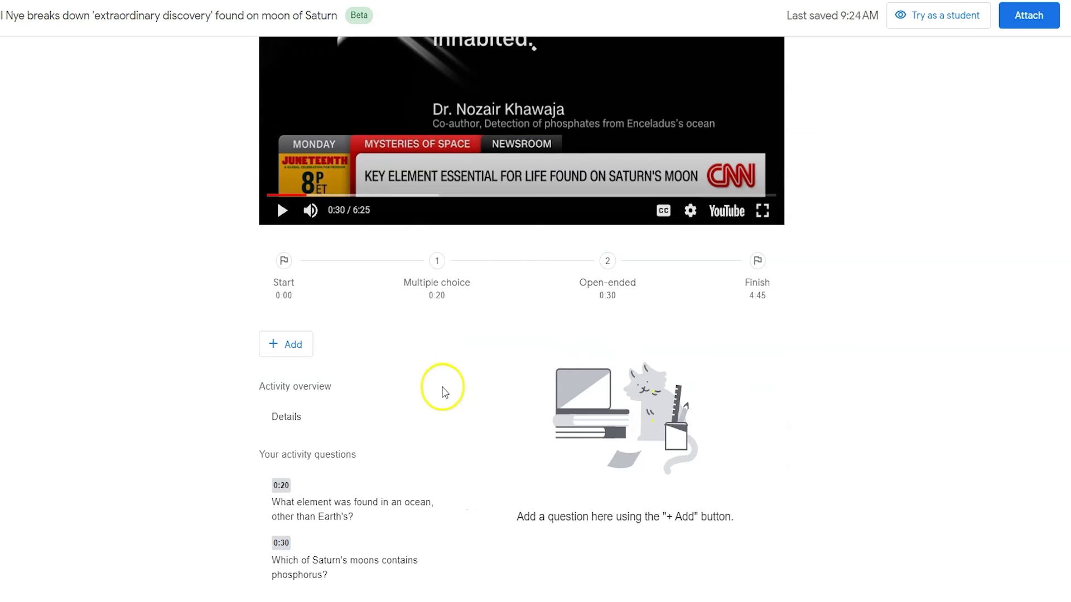
Add a checkbox question at 0:30 with options Red, Green, Blue and Orange, and save it
{"action": "left_click", "coordinate": [304, 348]}
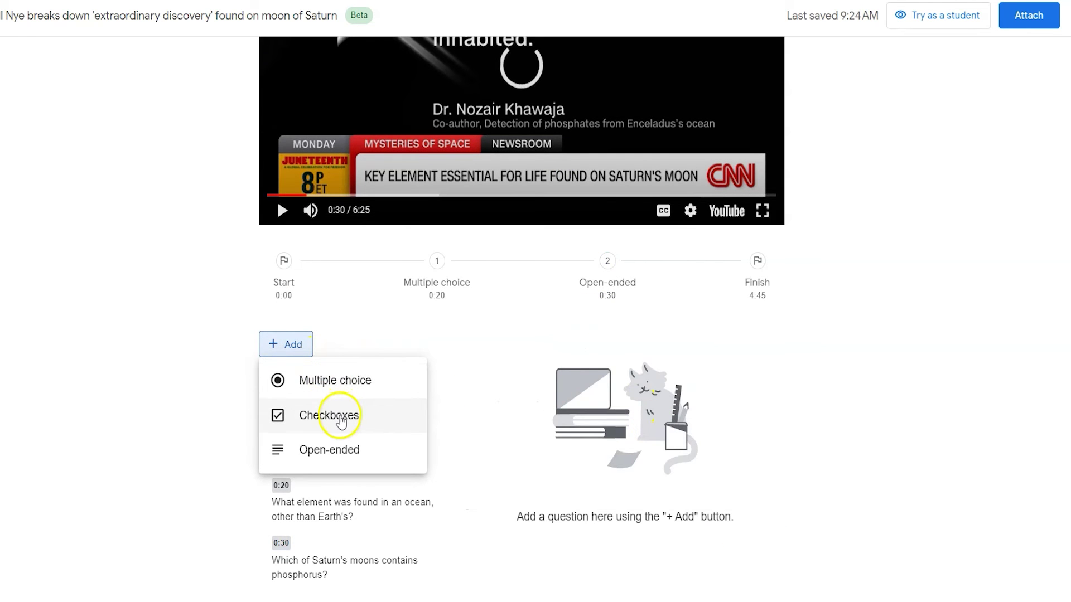
{"action": "left_click", "coordinate": [288, 413]}
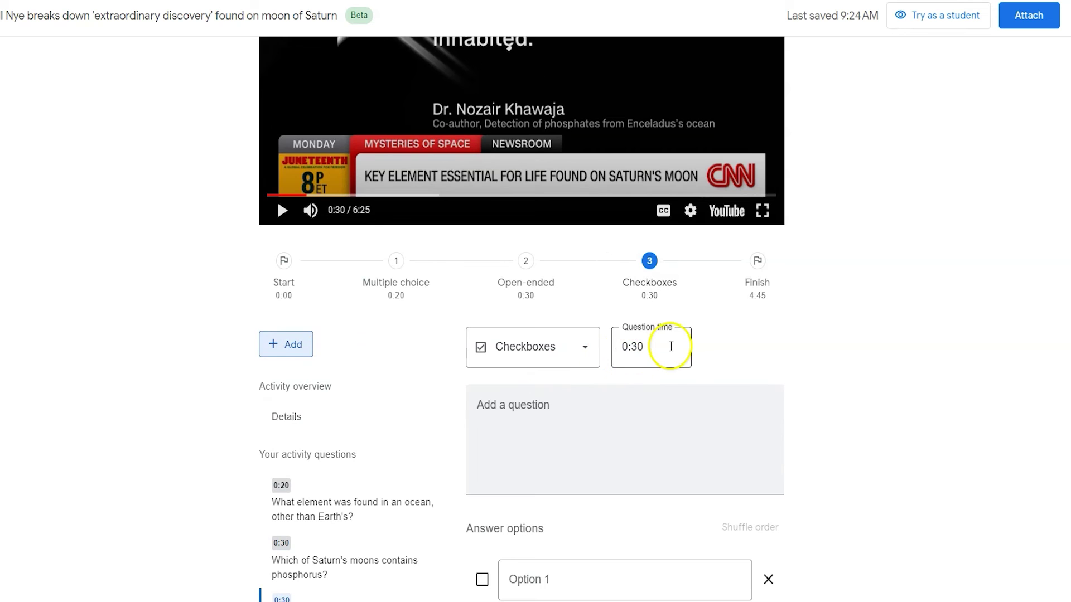
{"action": "left_click", "coordinate": [557, 435]}
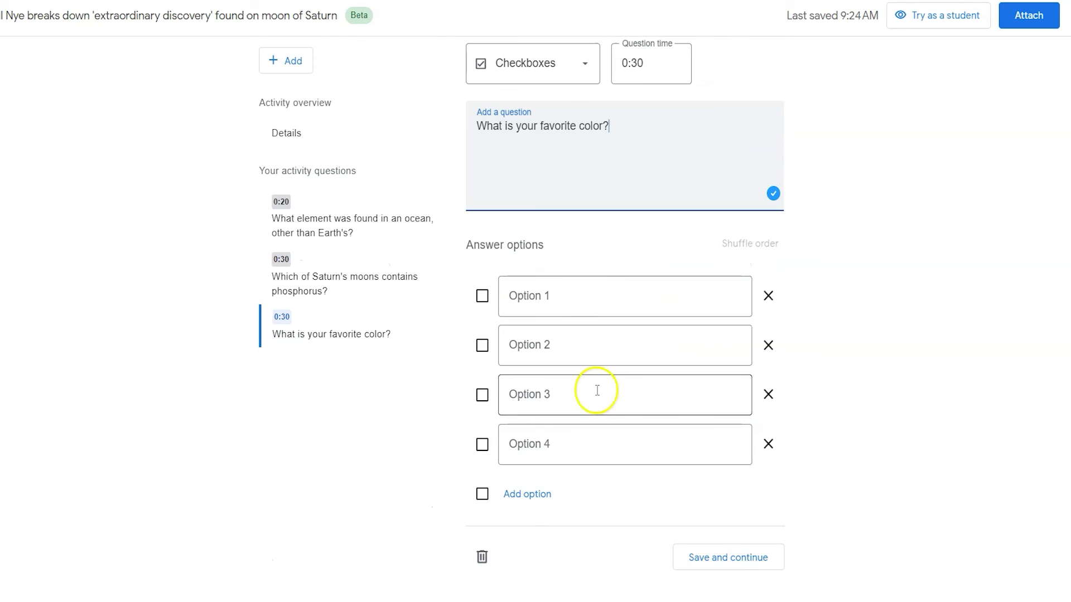
{"action": "type", "text": "Red"}
{"action": "key", "text": "Tab"}
{"action": "type", "text": "Green"}
{"action": "left_click", "coordinate": [552, 394]}
{"action": "type", "text": "Blue"}
{"action": "left_click", "coordinate": [547, 444]}
{"action": "type", "text": "Orange"}
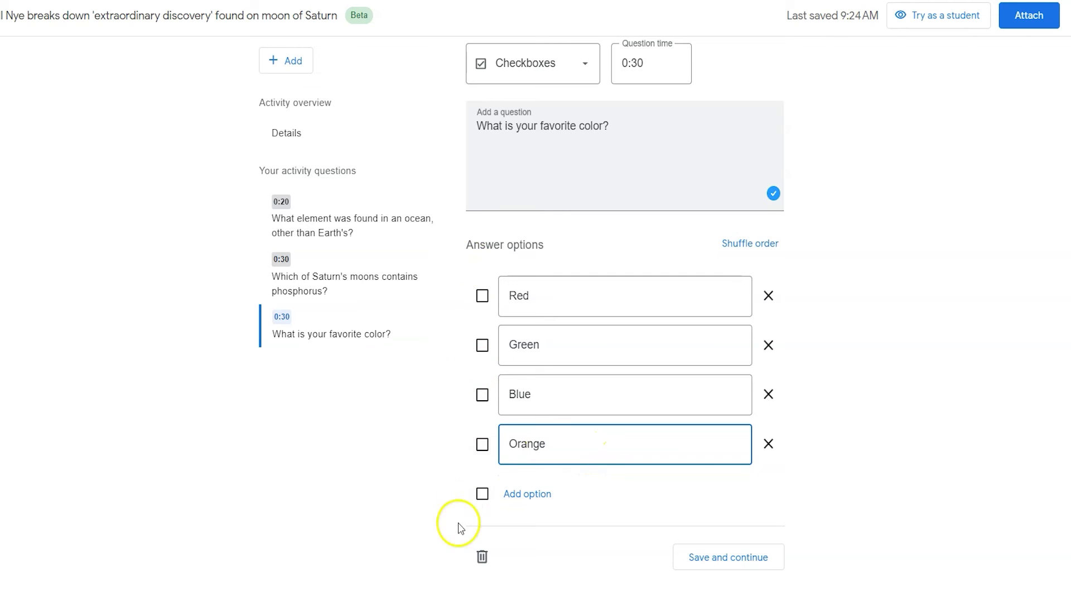
{"action": "left_click", "coordinate": [735, 559]}
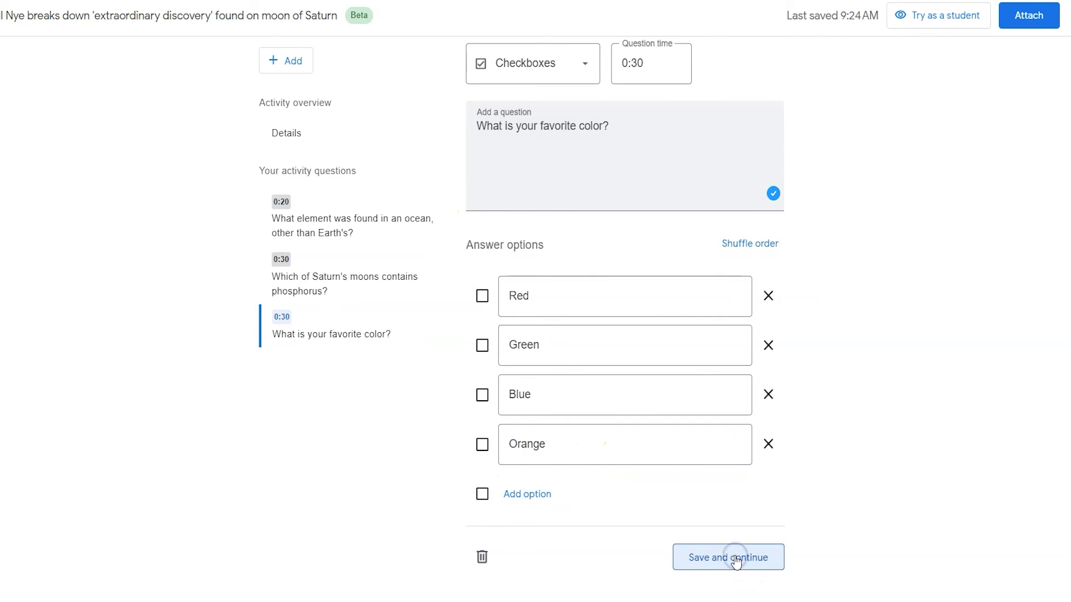
Reopen the colour question, mark Blue as correct, save, and preview as a student
{"action": "left_click", "coordinate": [282, 167]}
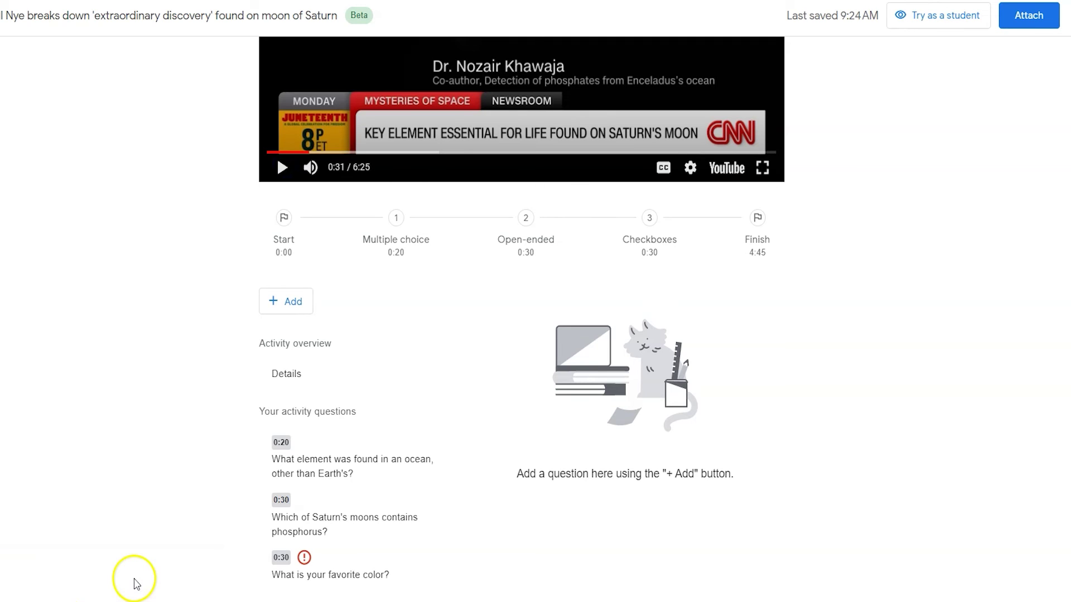
{"action": "mouse_move", "coordinate": [315, 564]}
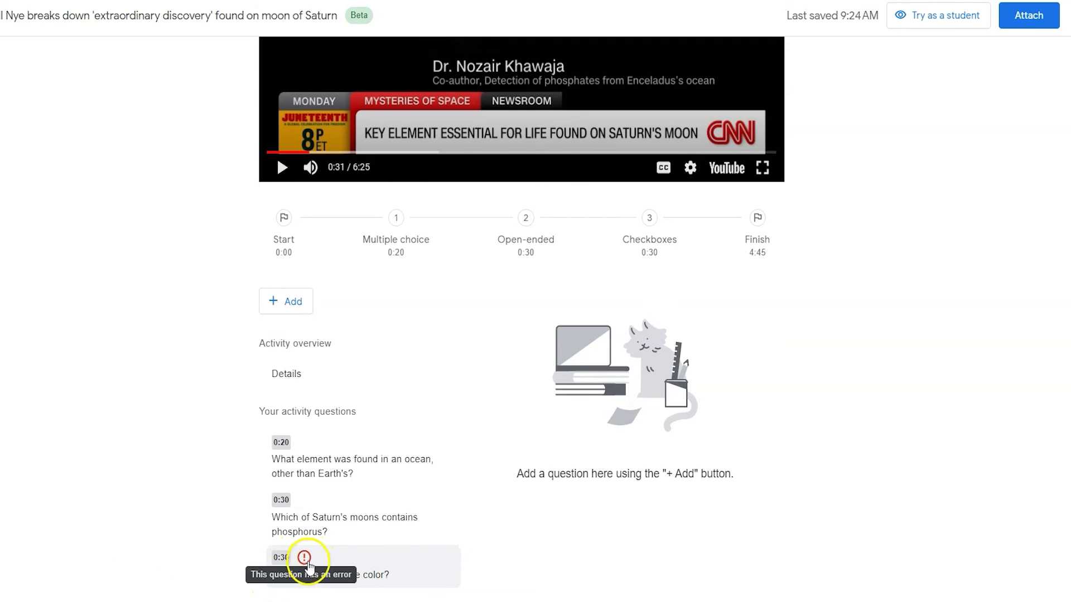
{"action": "left_click", "coordinate": [304, 561]}
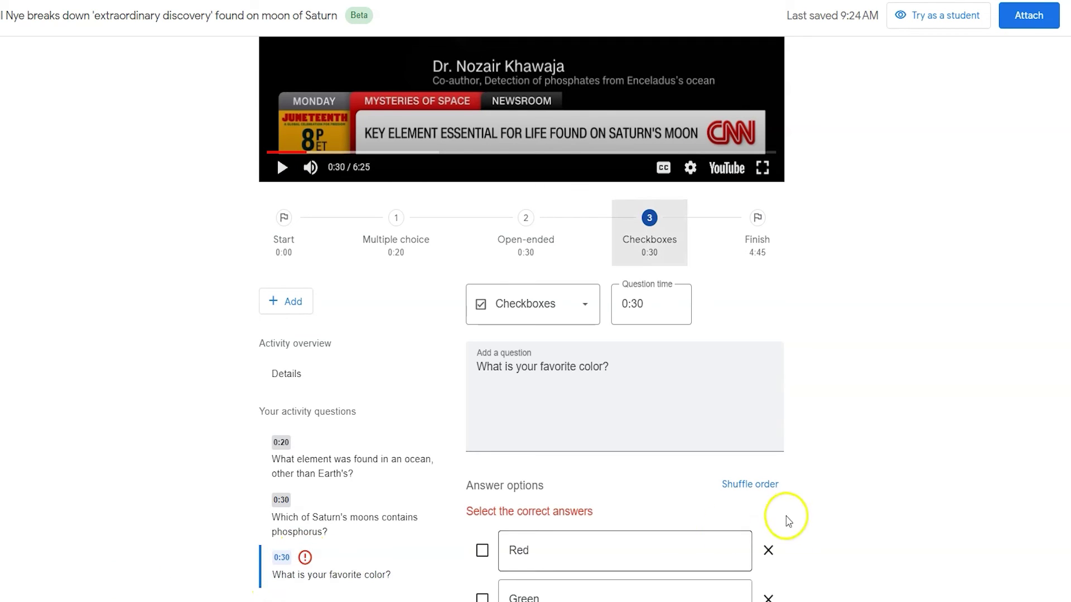
{"action": "scroll", "coordinate": [614, 513], "scroll_direction": "down", "scroll_amount": 5}
{"action": "left_click", "coordinate": [482, 395]}
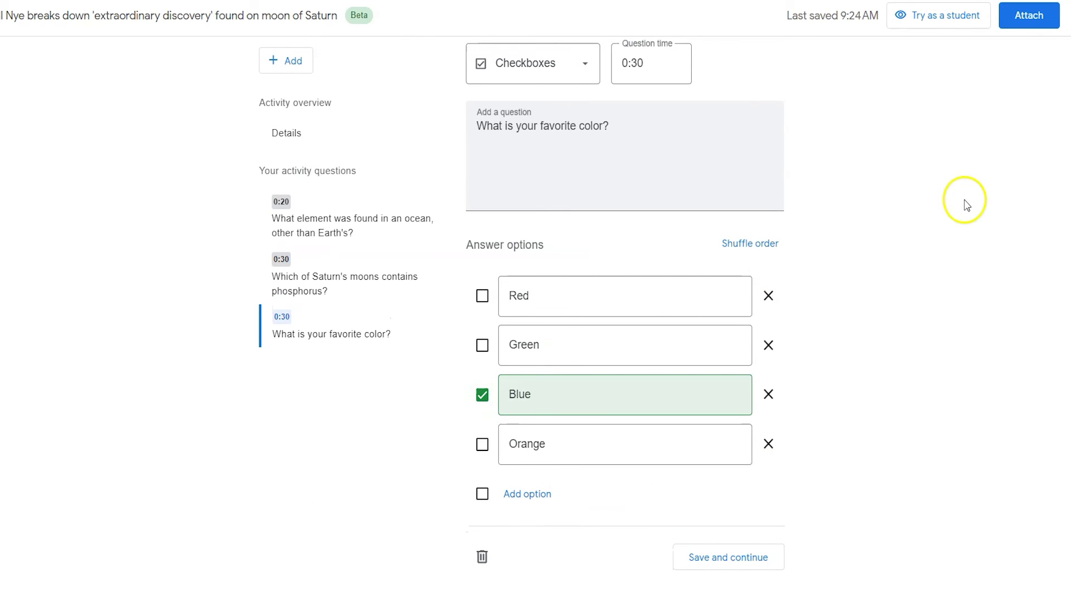
{"action": "left_click", "coordinate": [708, 559]}
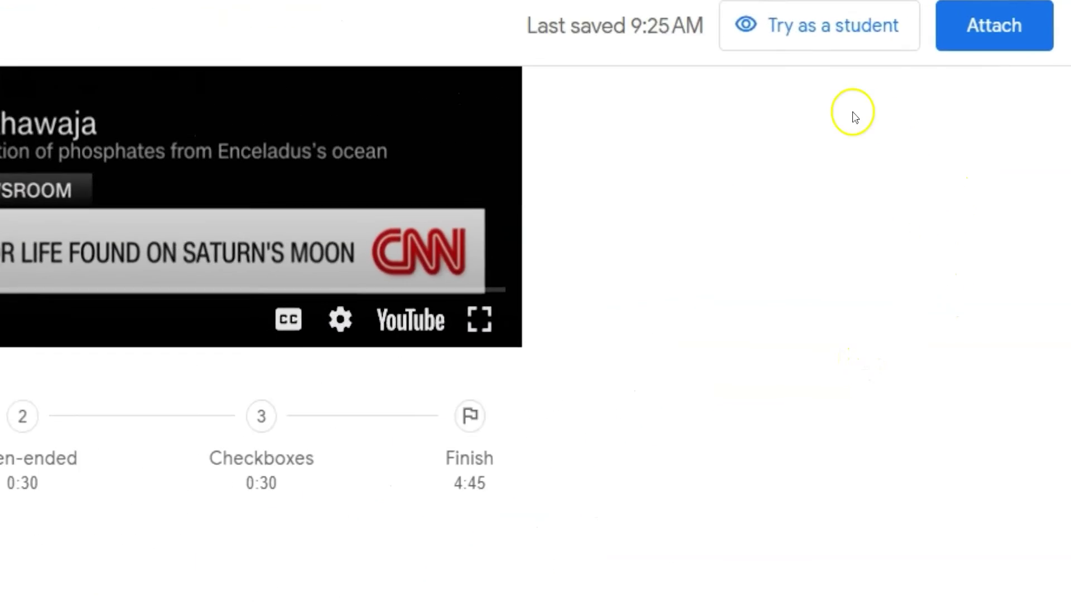
{"action": "left_click", "coordinate": [742, 31]}
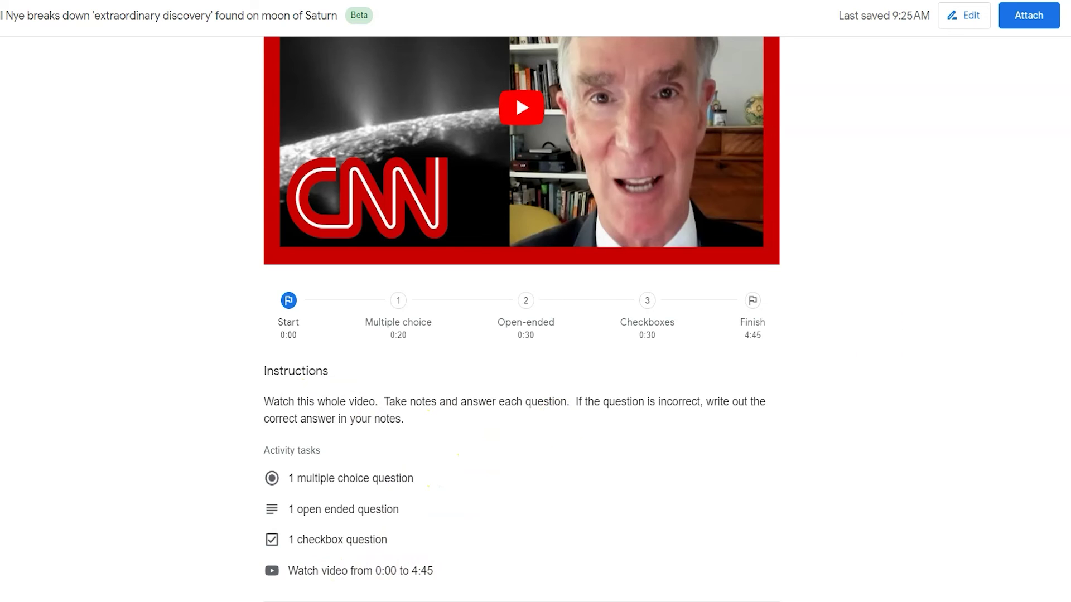
In student preview, view the multiple-choice, Saturn open-ended and colour checkbox questions in turn
{"action": "scroll", "coordinate": [521, 313], "scroll_direction": "up", "scroll_amount": 1}
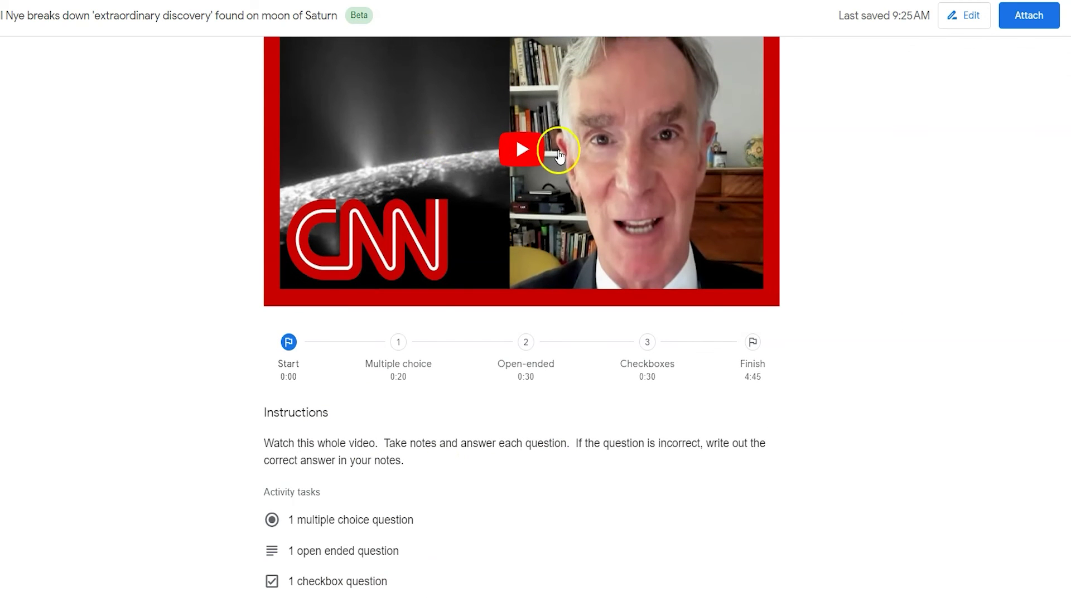
{"action": "left_click", "coordinate": [398, 343]}
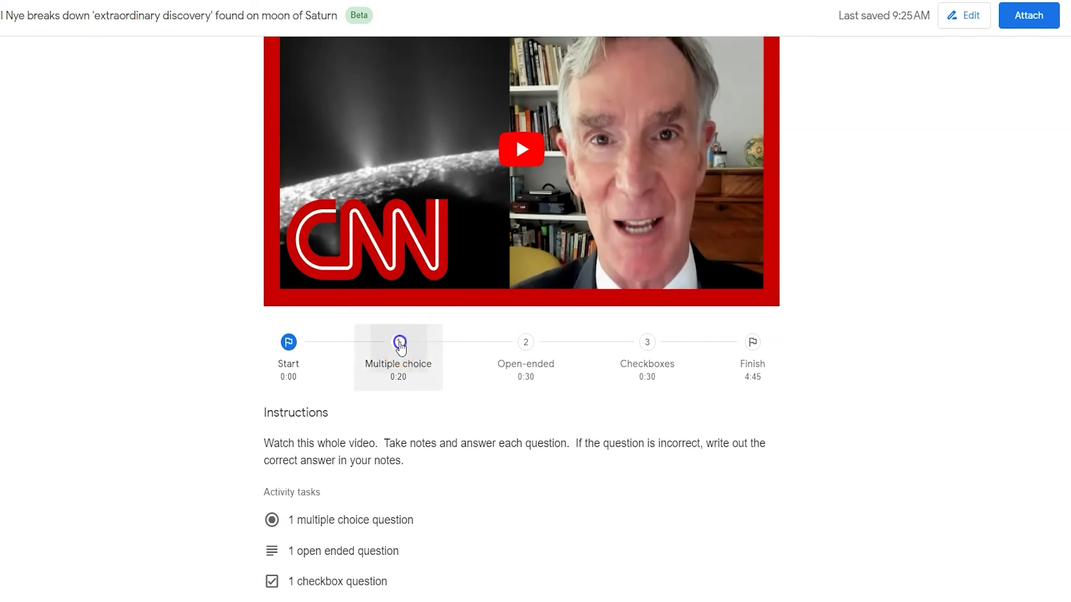
{"action": "left_click", "coordinate": [525, 273]}
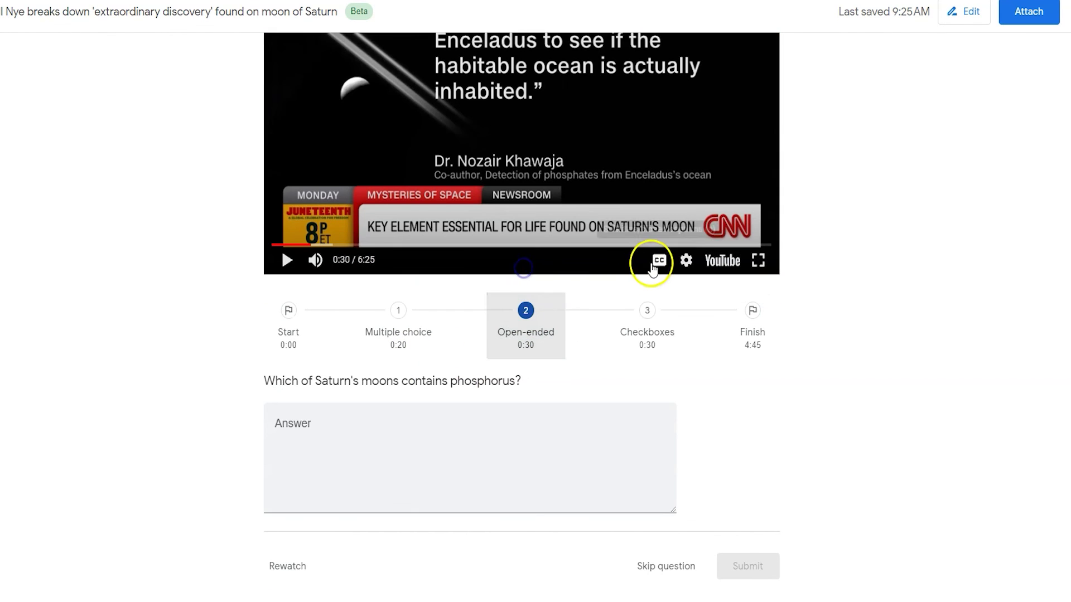
{"action": "left_click", "coordinate": [642, 267]}
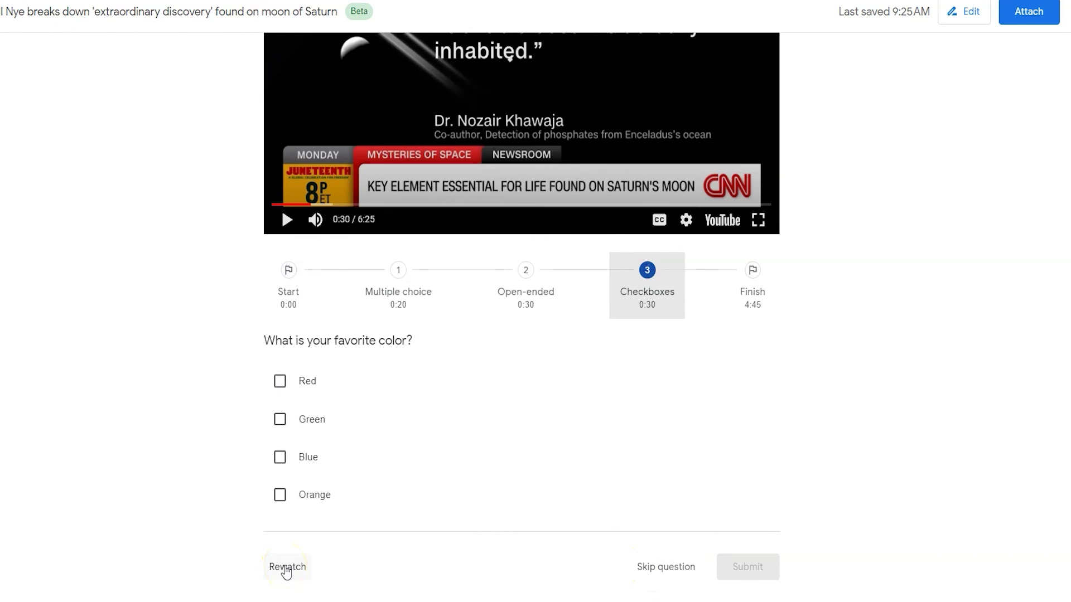
{"action": "left_click", "coordinate": [681, 567]}
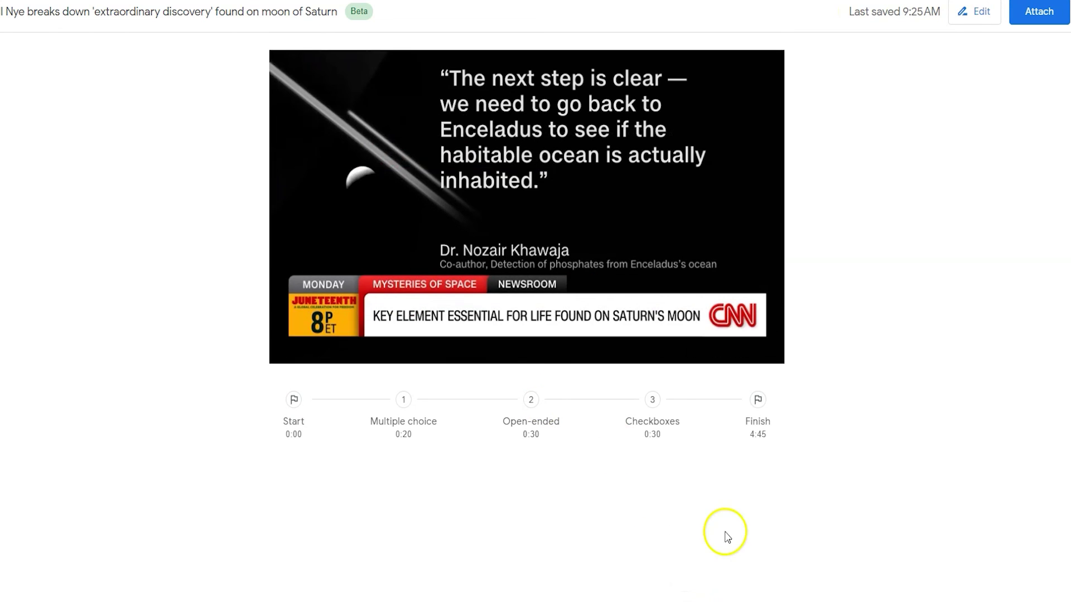
{"action": "left_click", "coordinate": [287, 348]}
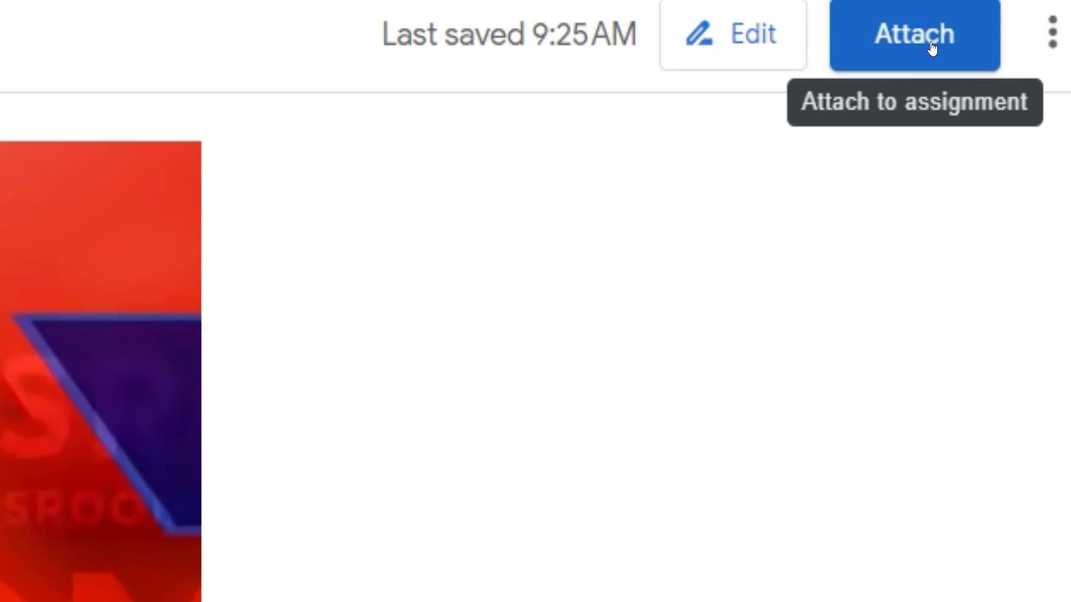
Attach the video activity to the assignment, then open and dismiss the Assign options
{"action": "left_click", "coordinate": [931, 44]}
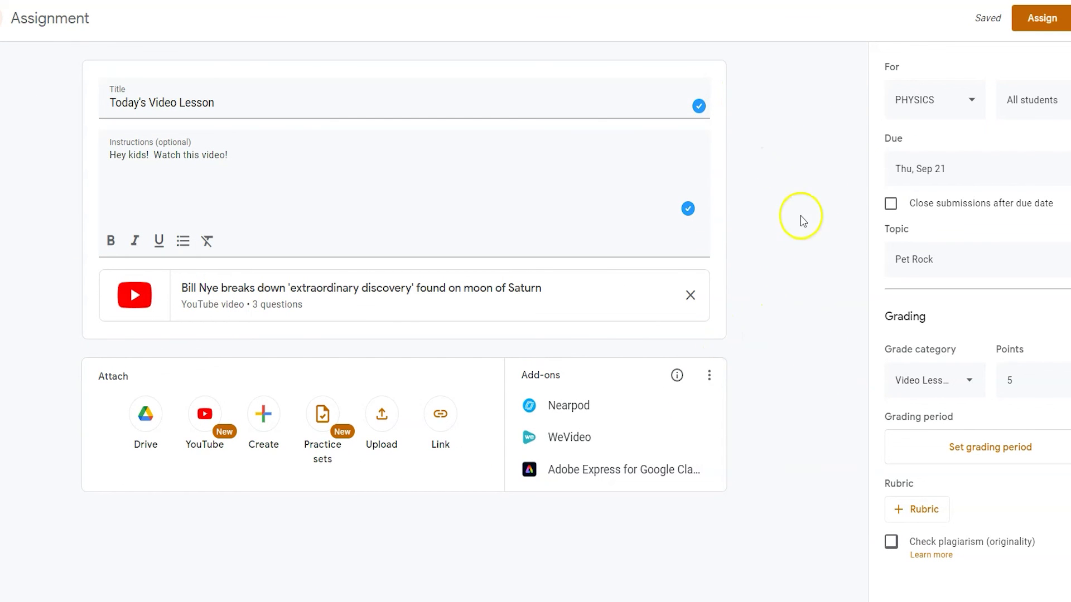
{"action": "left_click", "coordinate": [1062, 18]}
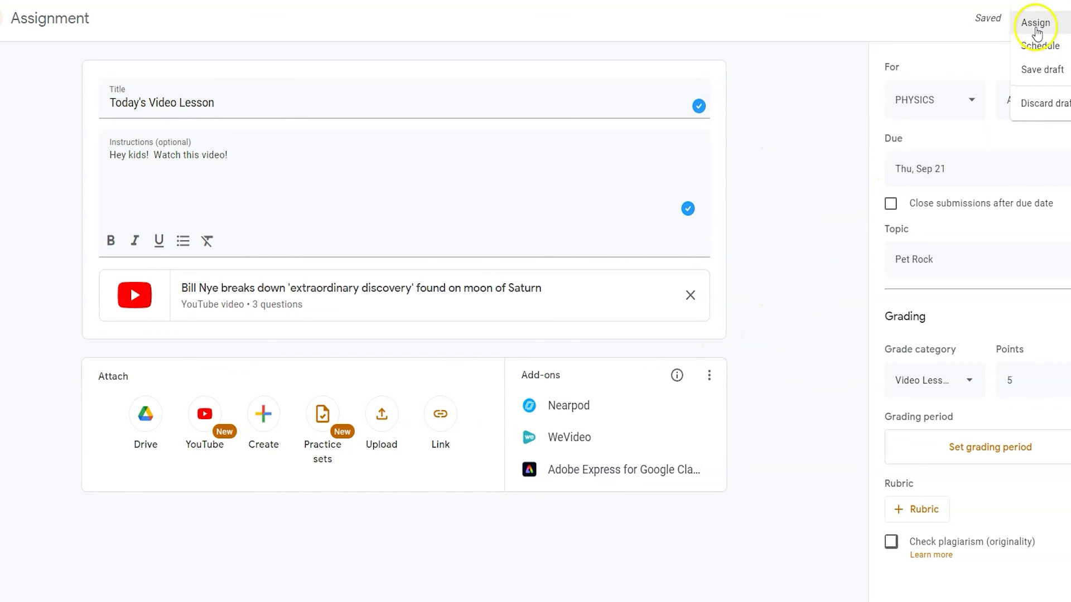
{"action": "left_click", "coordinate": [767, 99]}
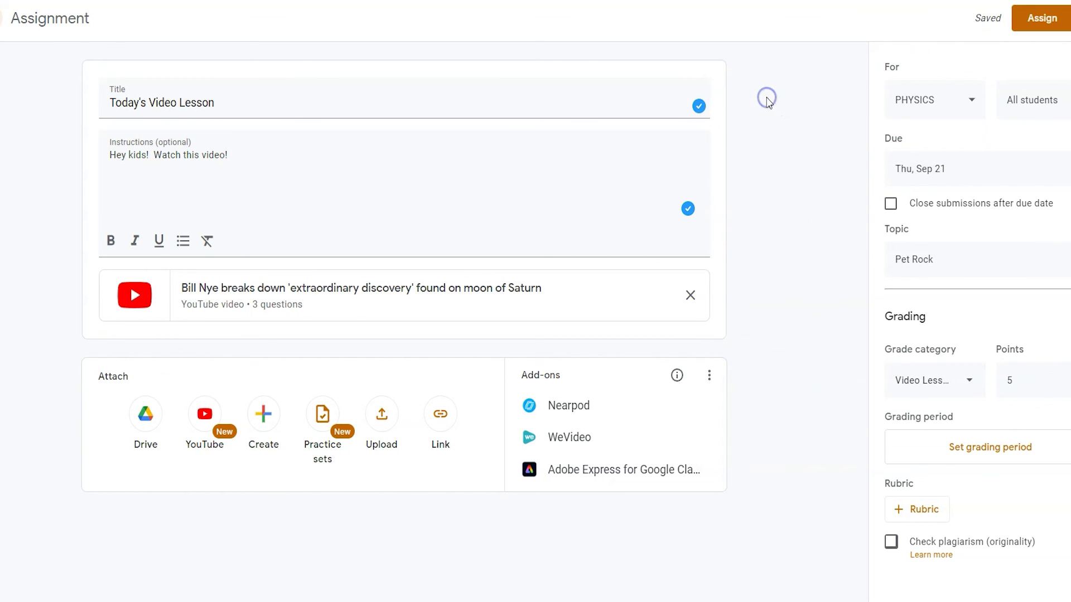